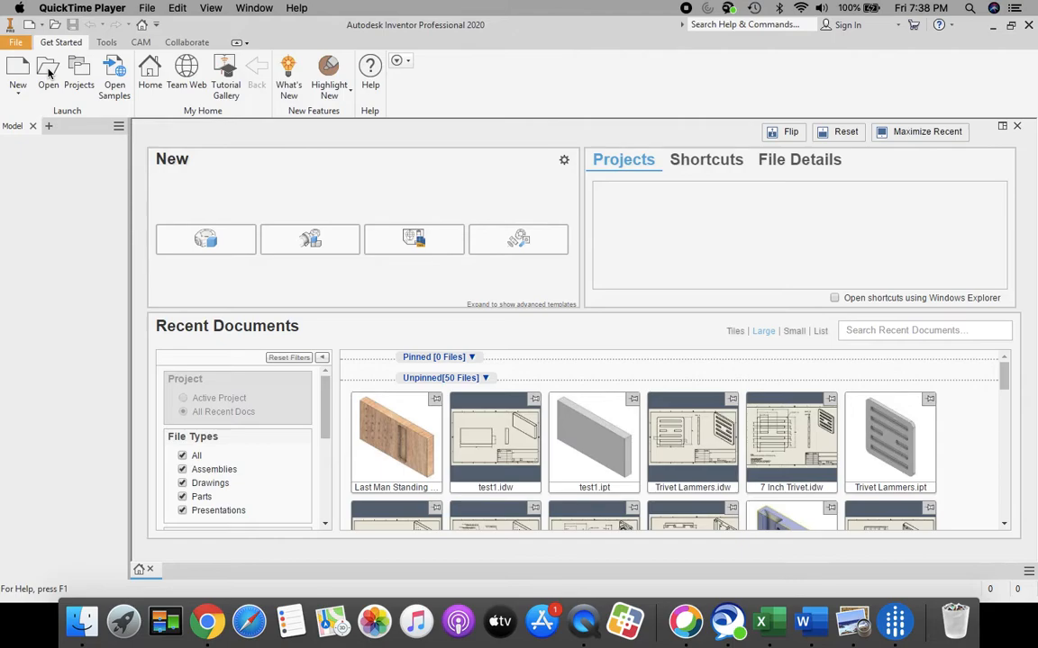
# Open the Last Man Standing part file from the glammersC002 folder
pyautogui.click(49, 72)
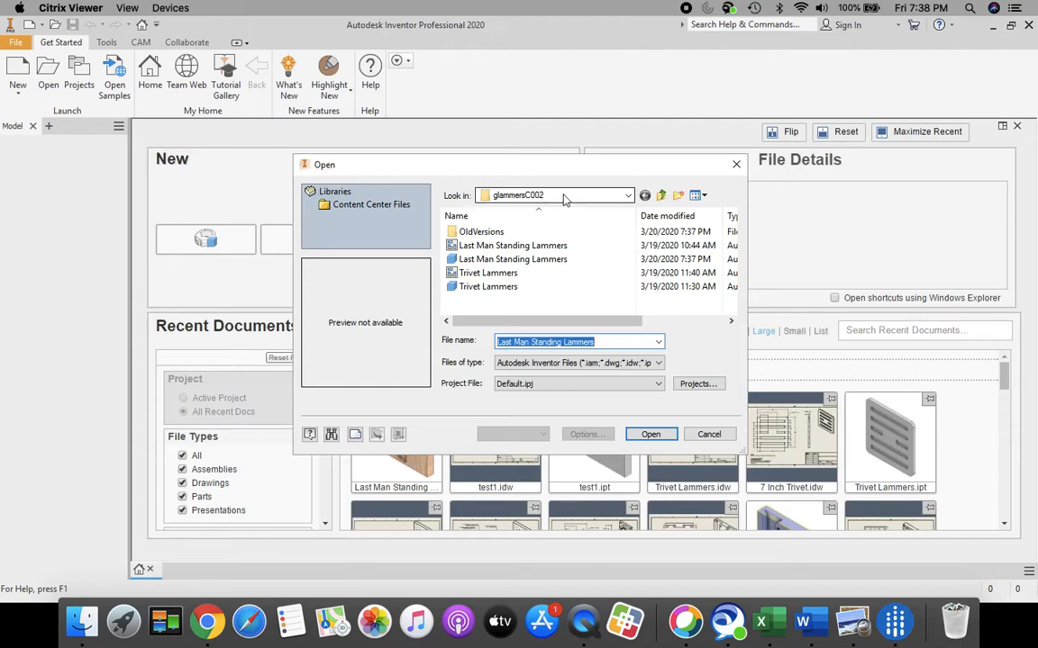
pyautogui.click(630, 196)
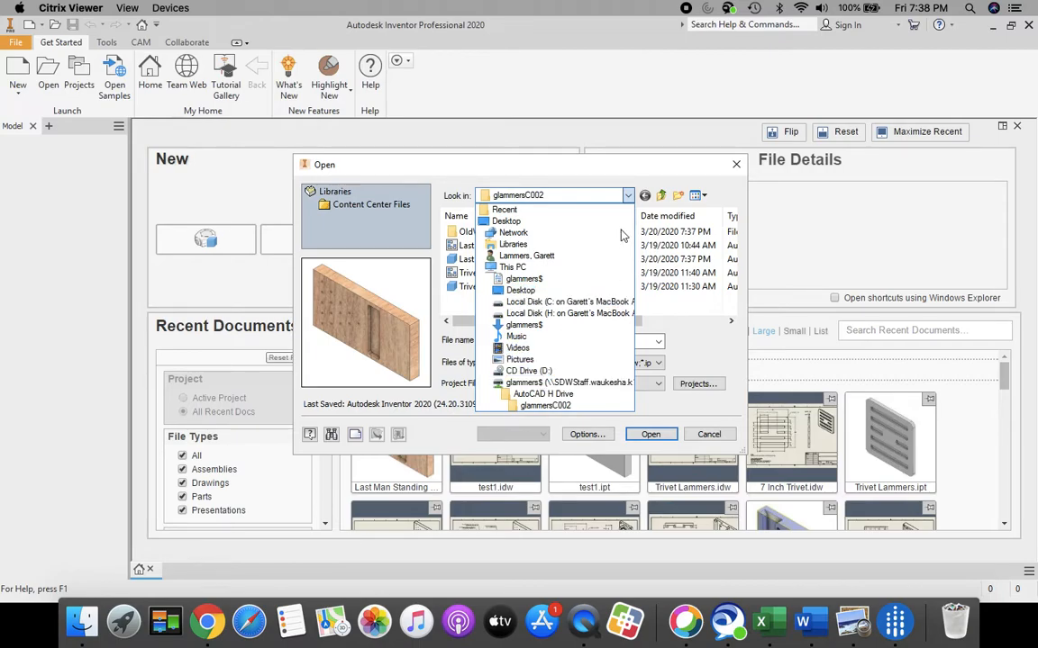
pyautogui.click(538, 178)
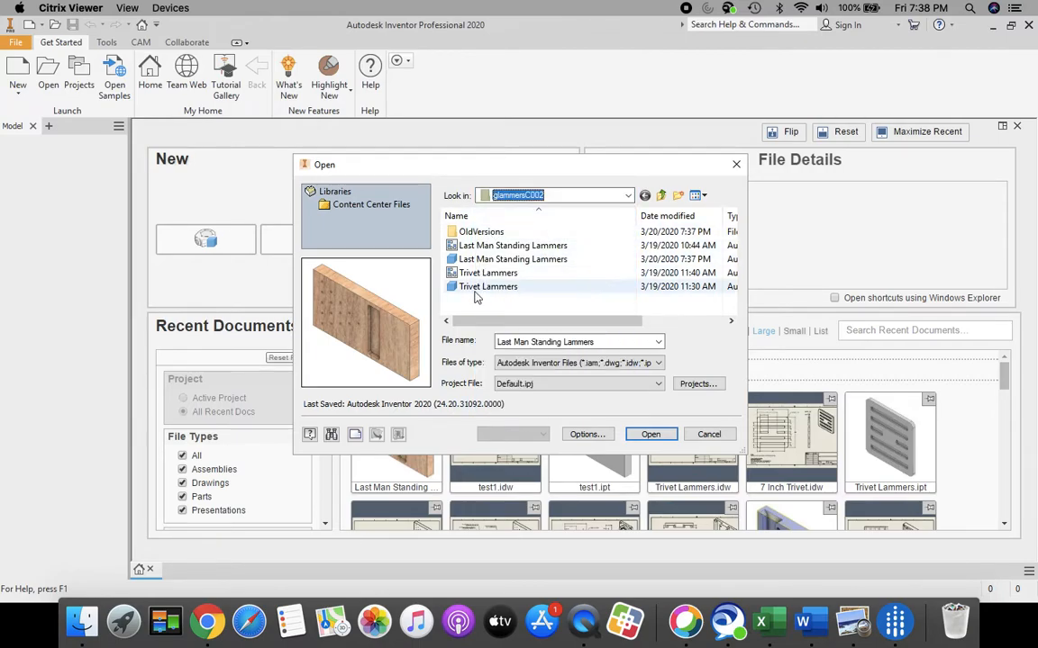
pyautogui.moveTo(474, 292)
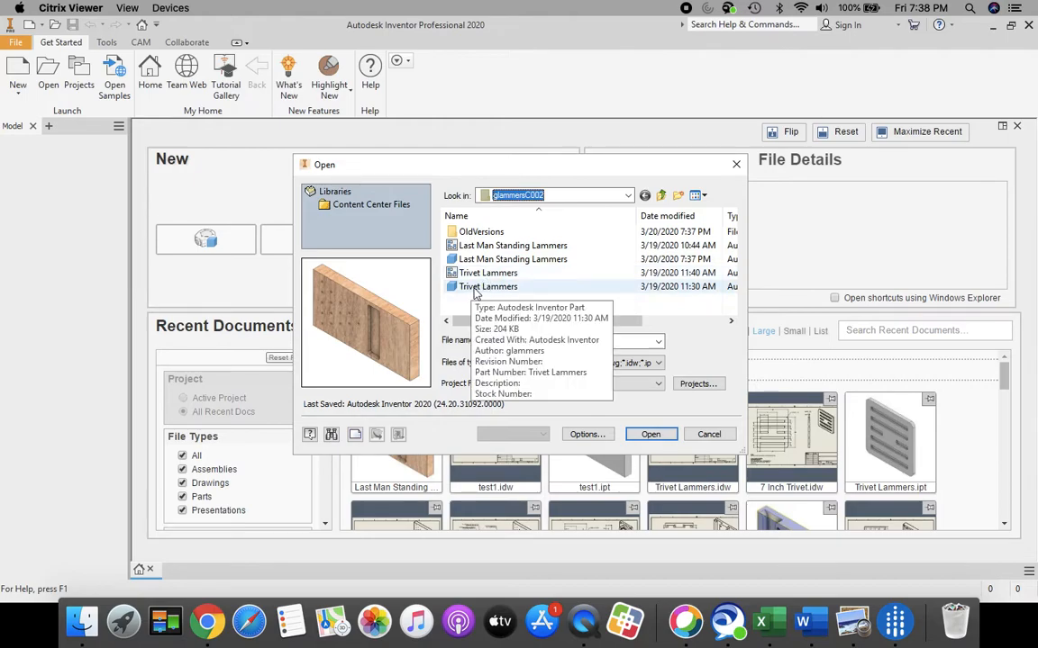
pyautogui.click(475, 260)
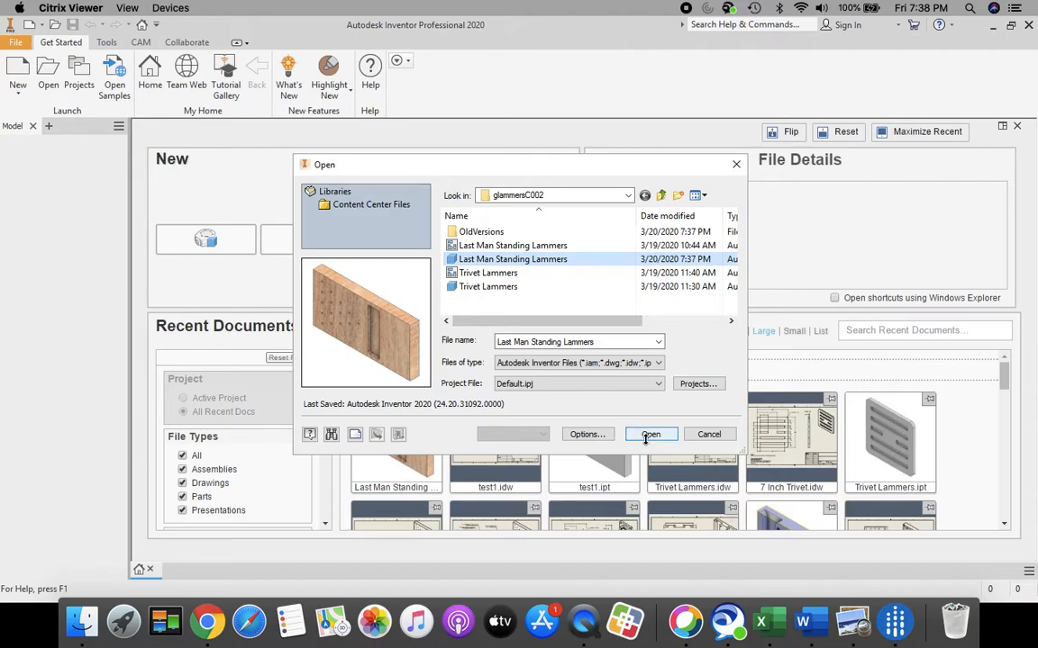
pyautogui.click(649, 435)
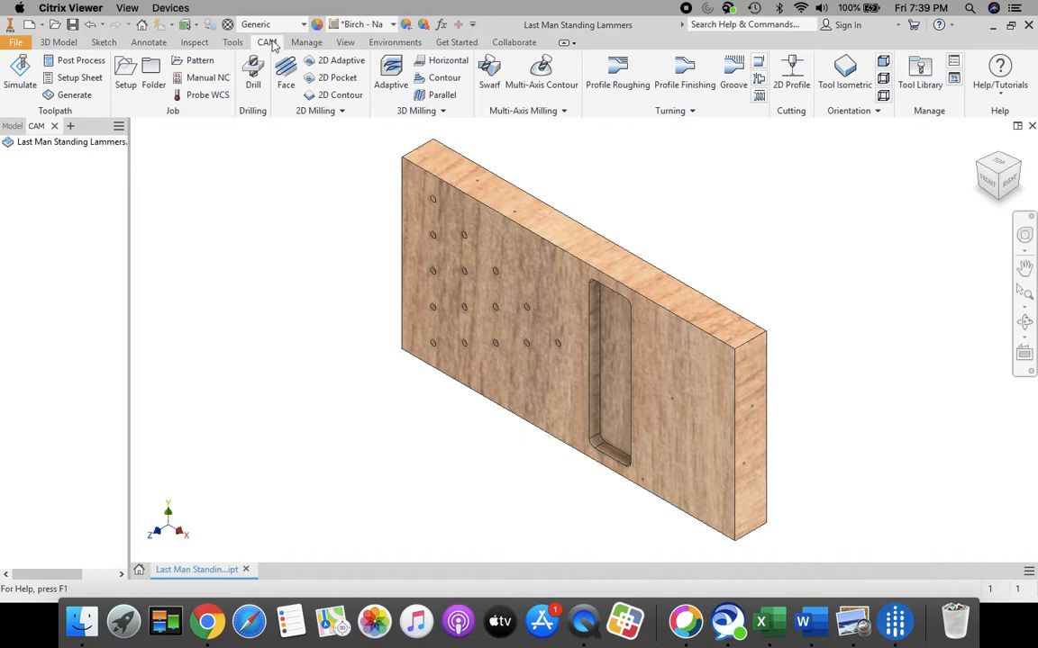
# Create a CAM milling setup for the board with its work coordinate origin at the model origin
pyautogui.click(59, 42)
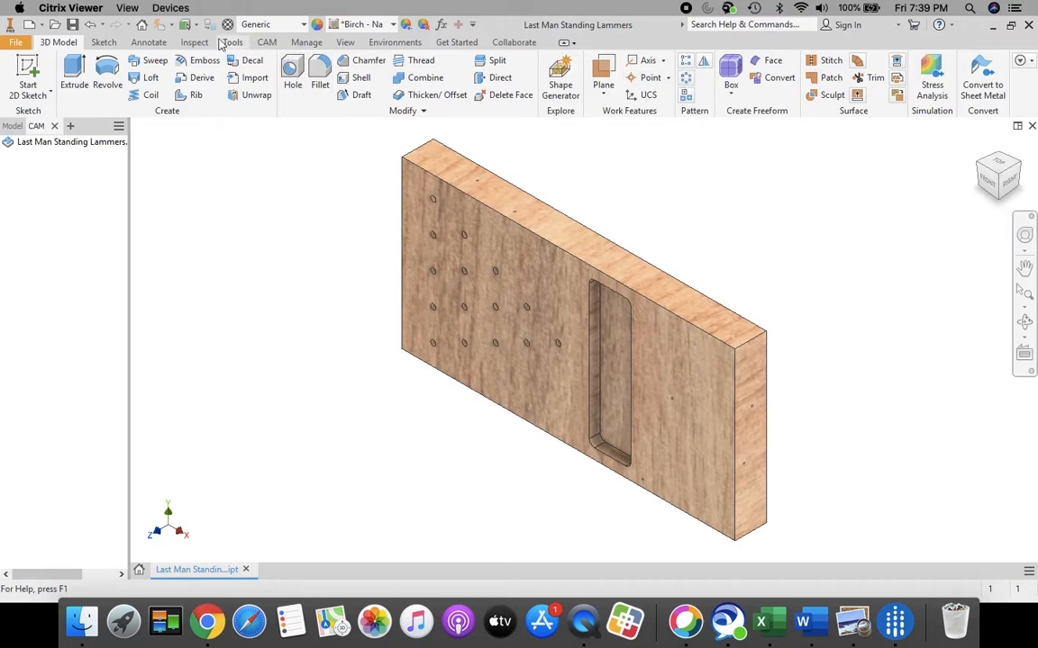
pyautogui.click(267, 42)
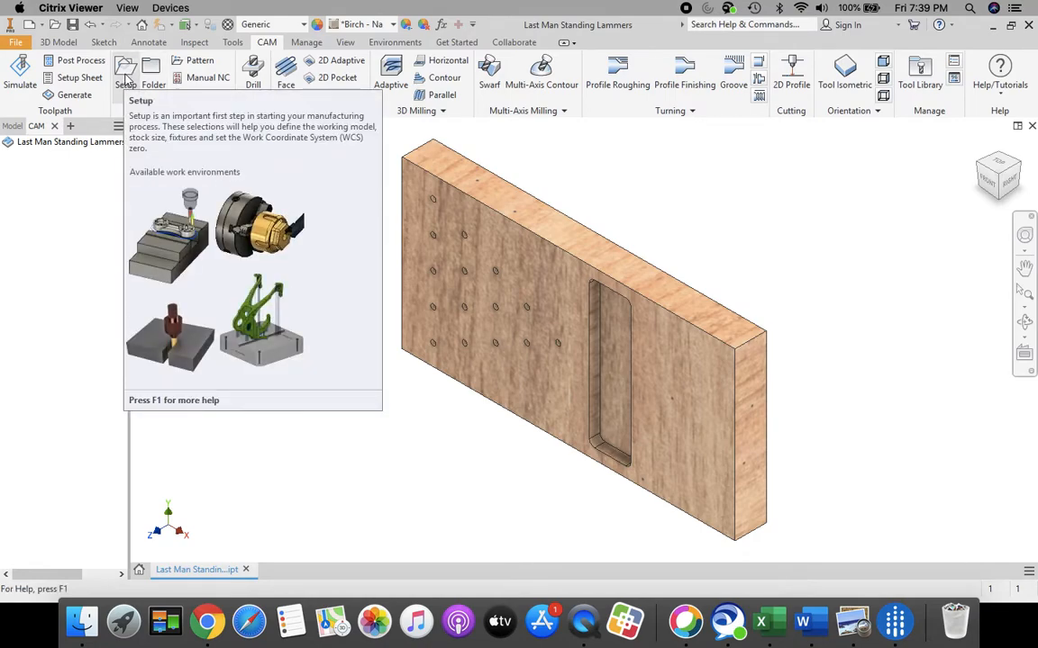
pyautogui.click(126, 81)
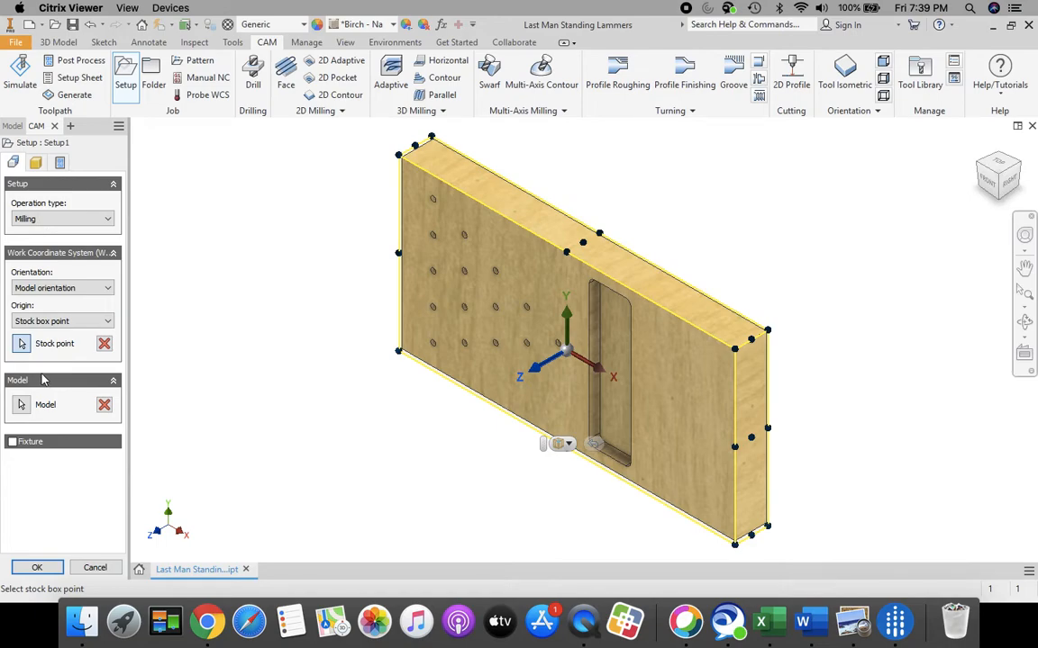
pyautogui.click(76, 323)
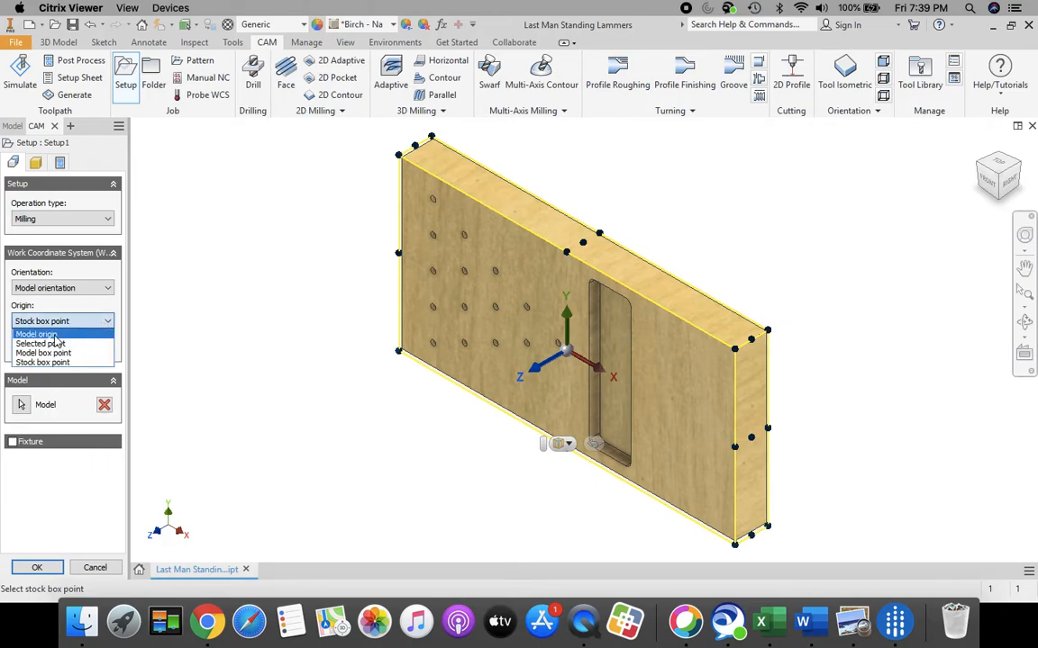
pyautogui.click(56, 336)
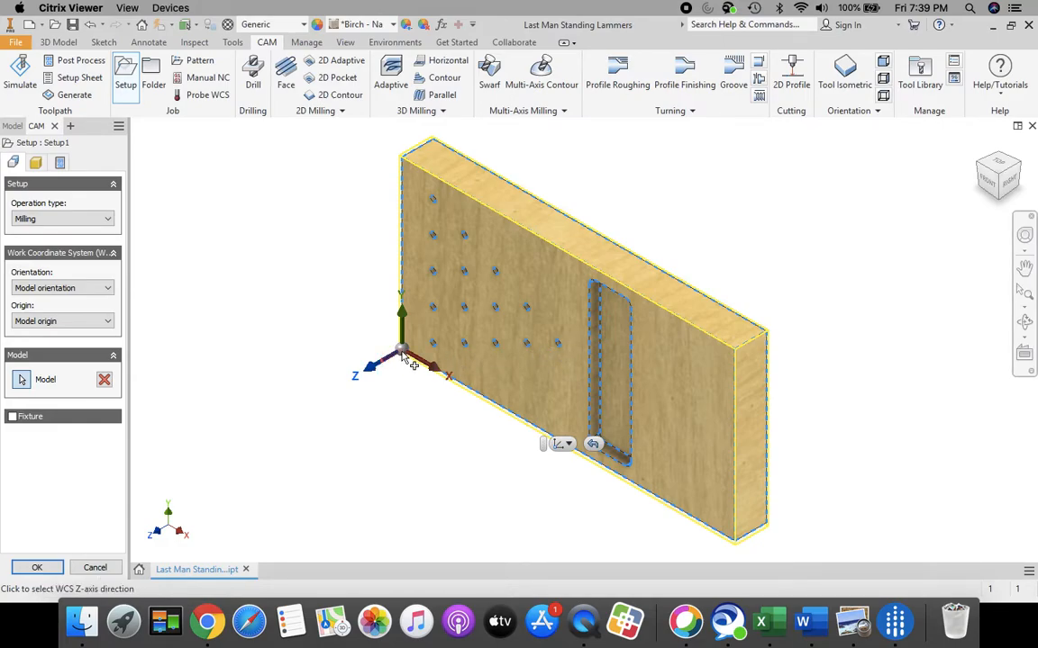
# Set the setup's stock offset mode to No additional stock
pyautogui.click(36, 163)
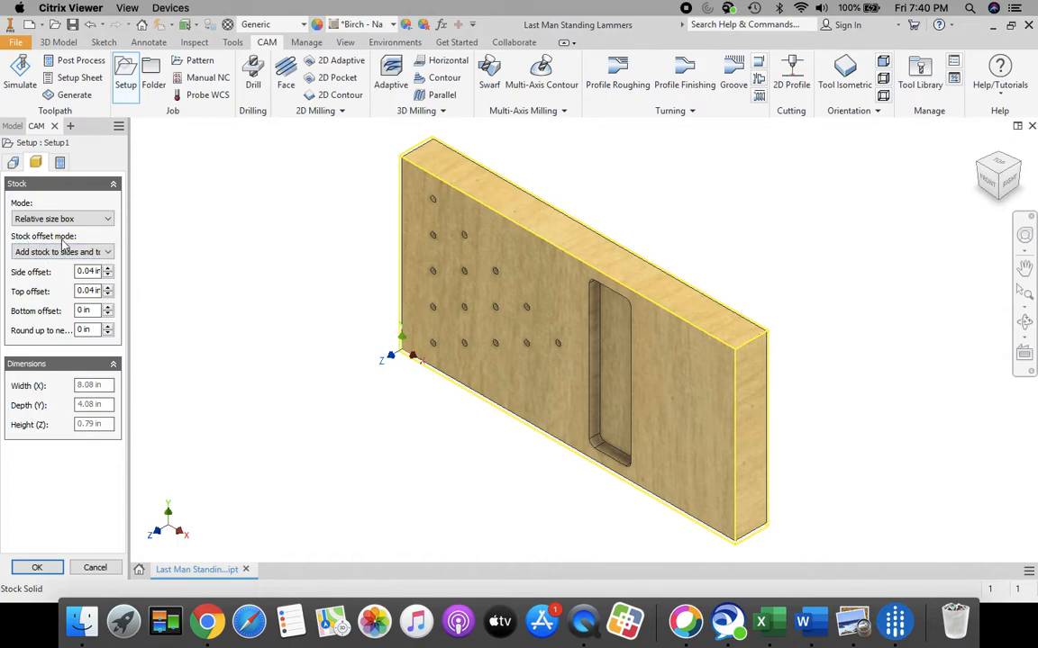
pyautogui.click(108, 254)
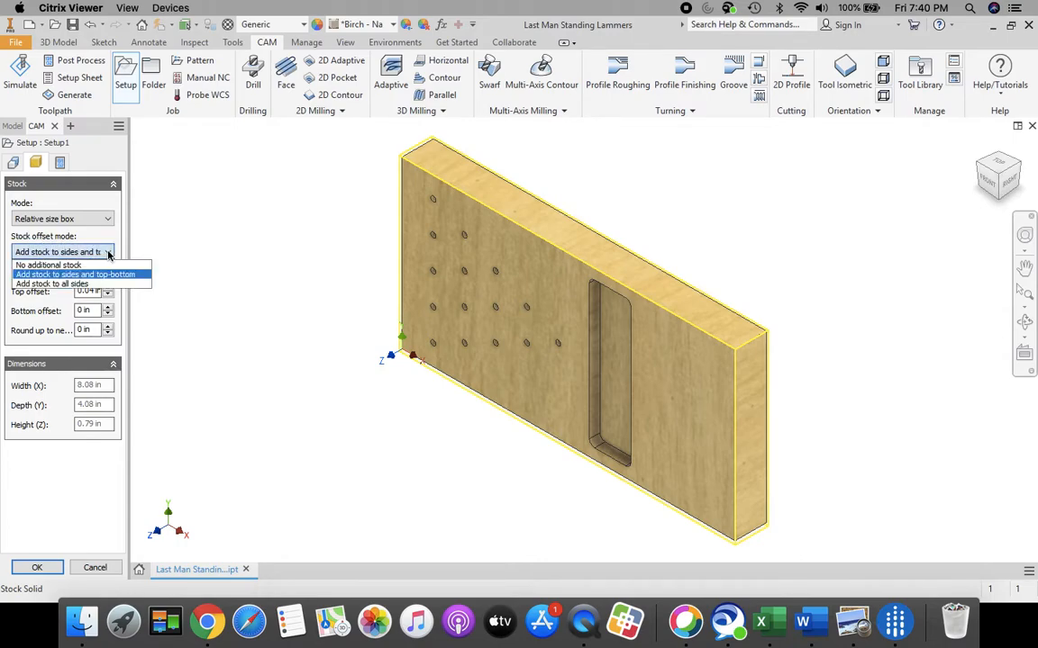
pyautogui.click(51, 267)
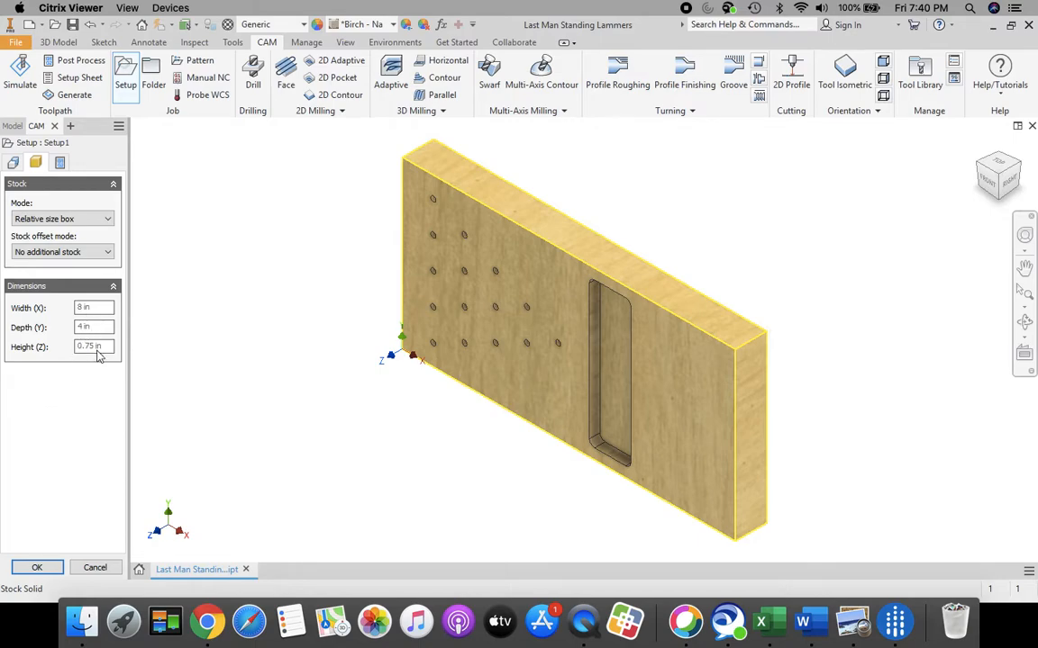
# Name the setup's program "Last man Standing" followed by the designer's surname, and accept the setup
pyautogui.click(61, 164)
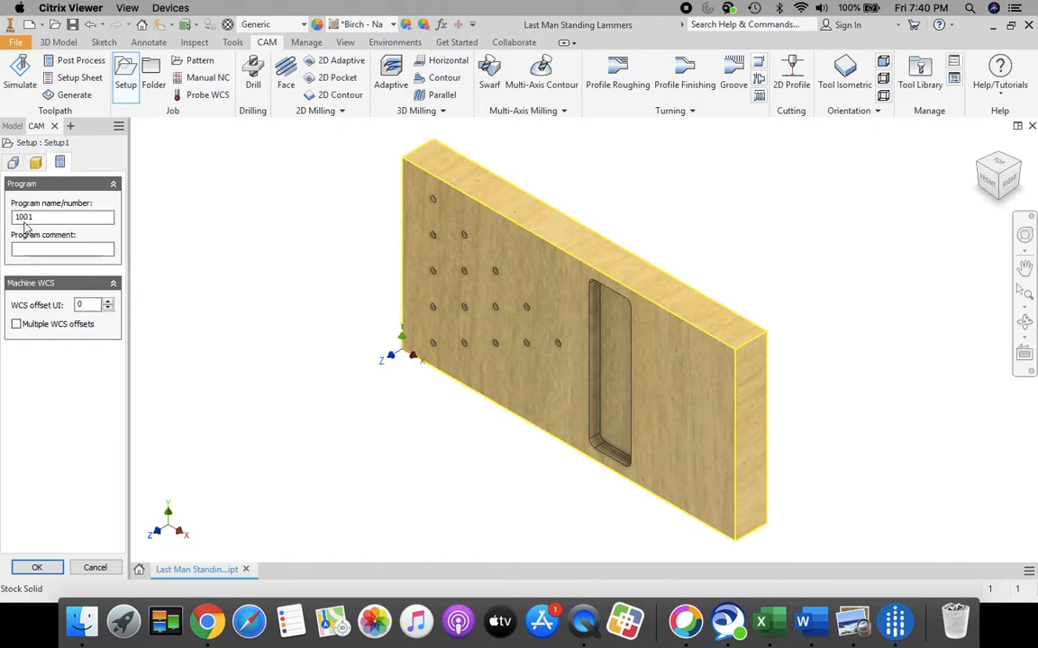
pyautogui.moveTo(40, 220); pyautogui.dragTo(16, 224)
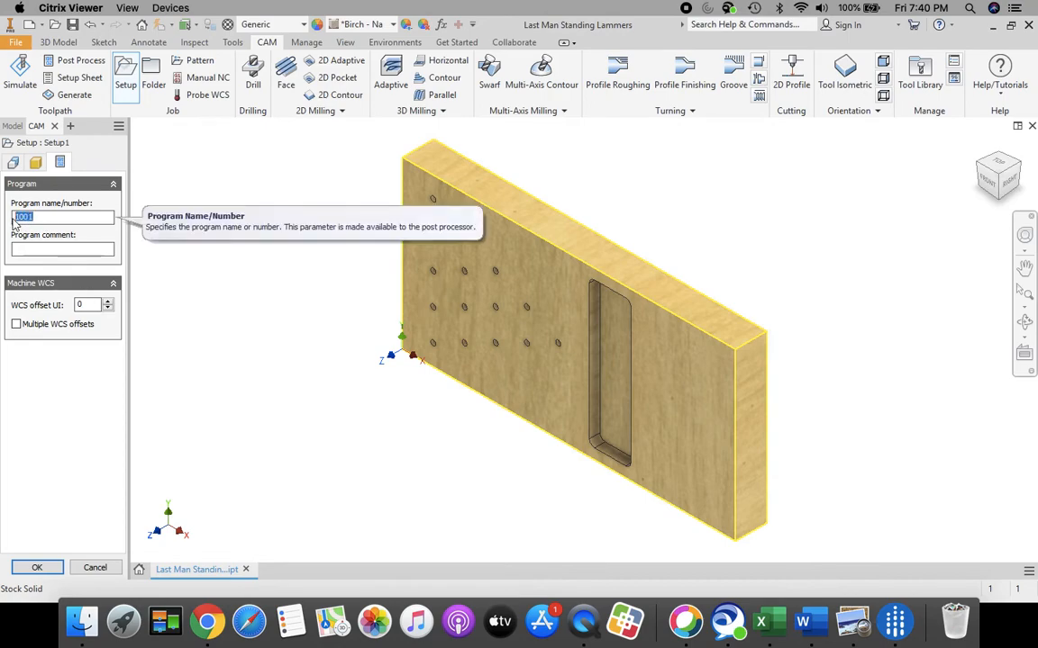
pyautogui.write('Last man Stan')
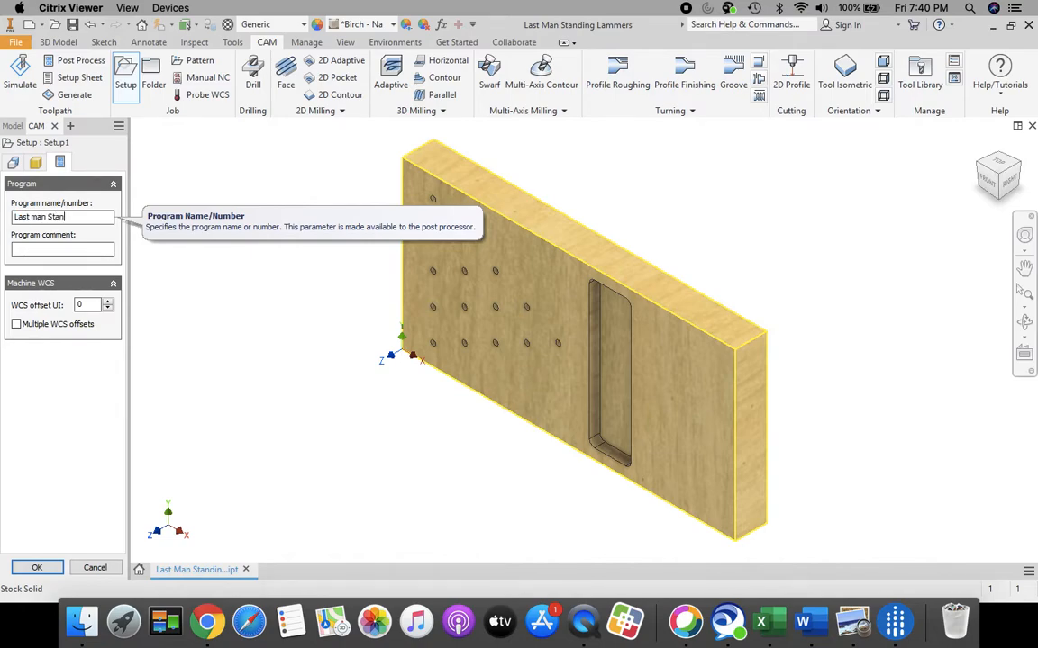
pyautogui.write('ding Lammers')
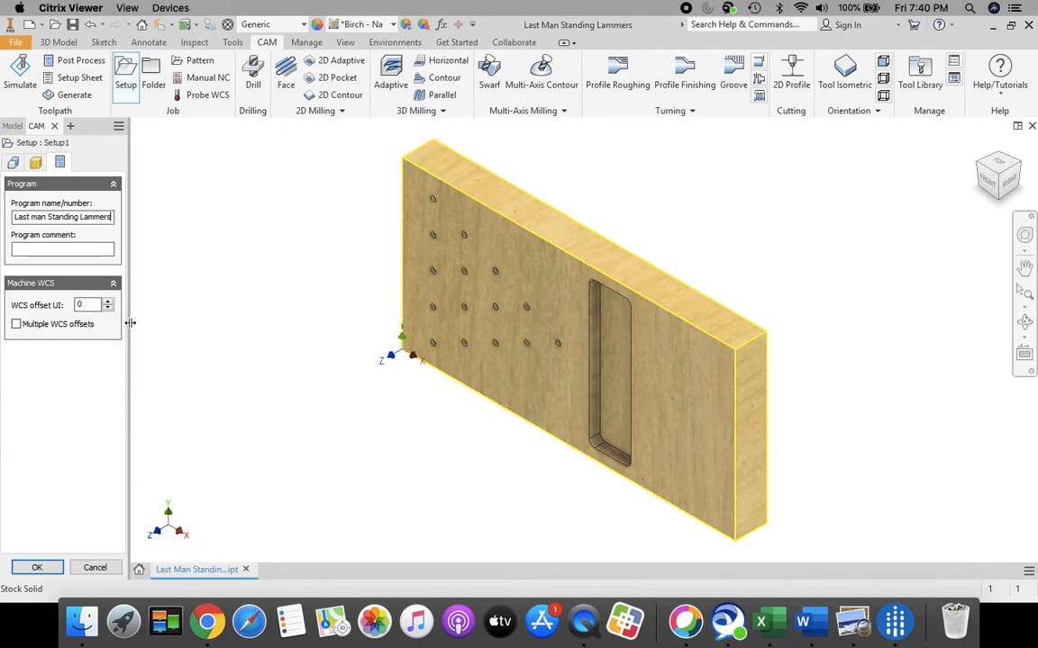
pyautogui.click(38, 568)
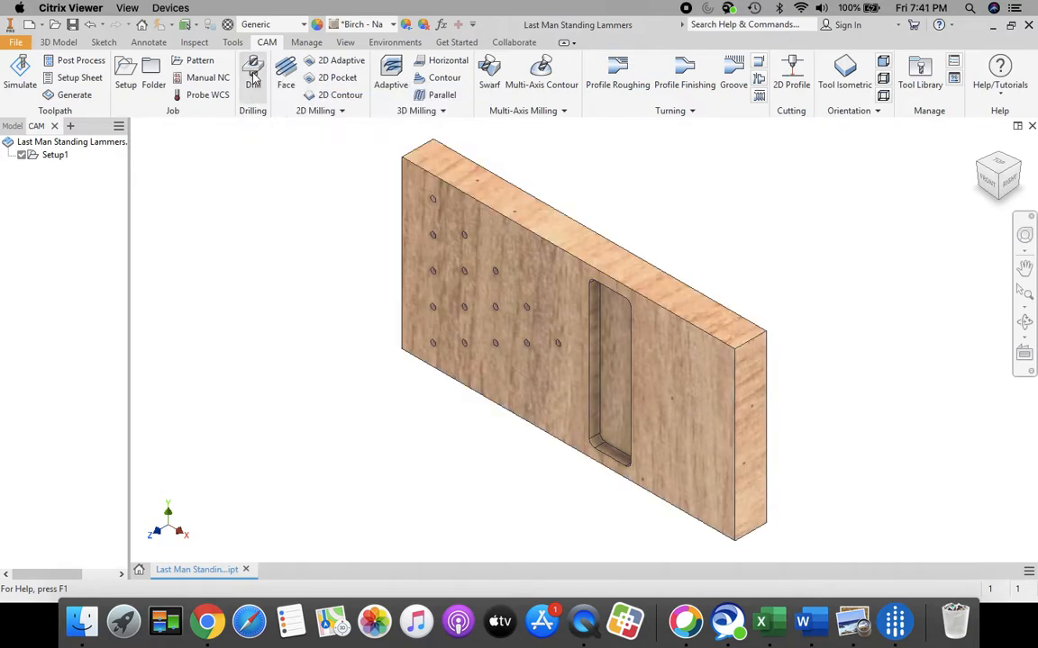
# Start a Drill operation using tool #1, the 1/8" flat end mill from the End Mills library
pyautogui.click(247, 94)
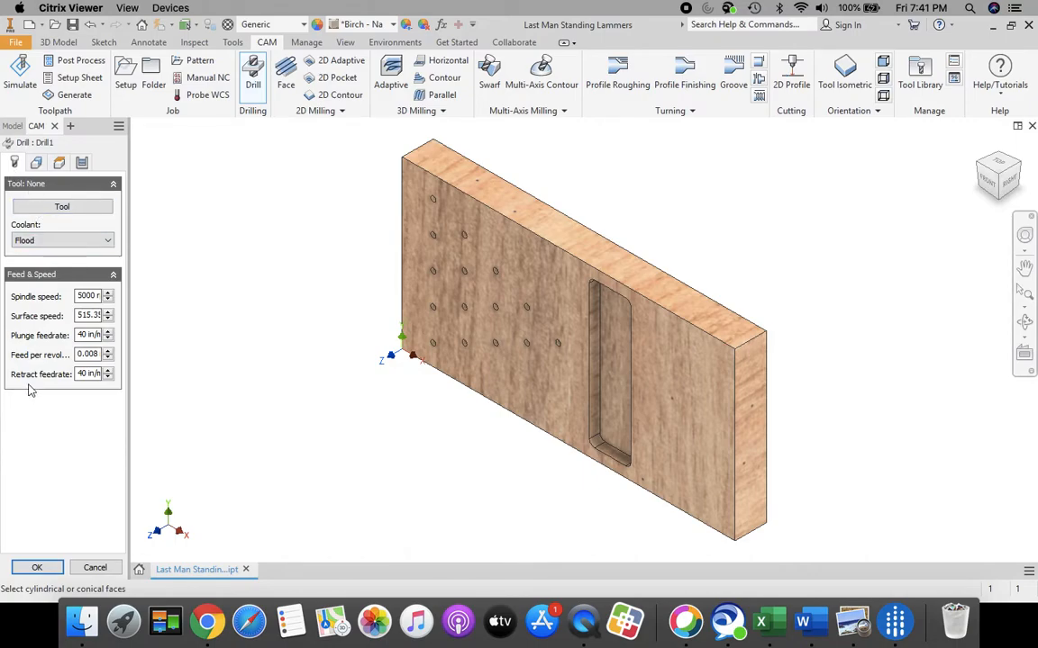
pyautogui.click(70, 208)
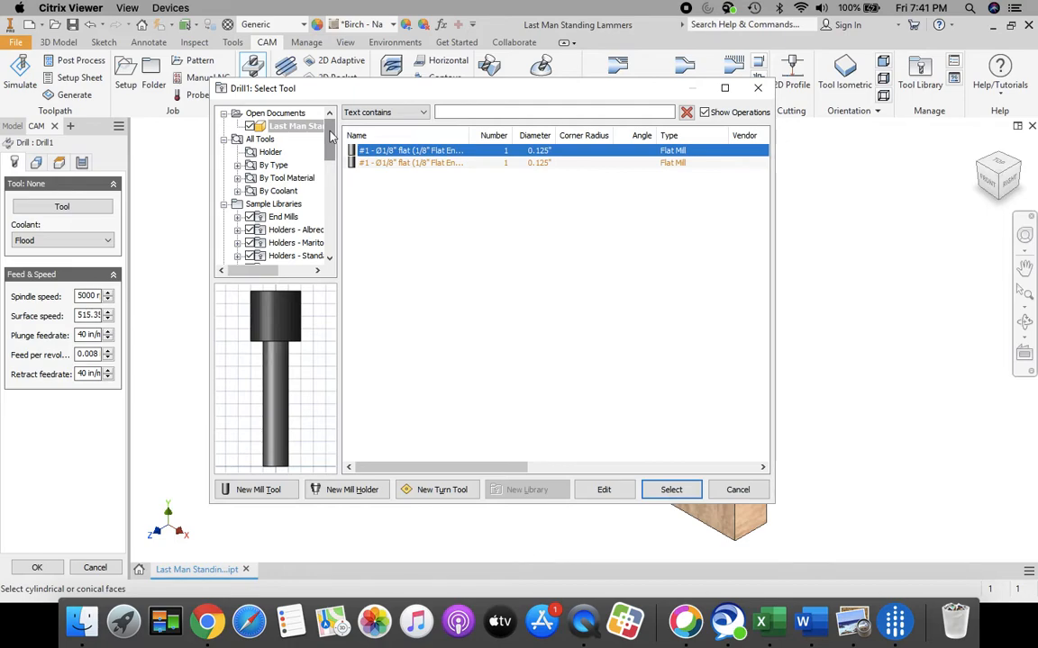
pyautogui.moveTo(332, 137); pyautogui.dragTo(331, 240)
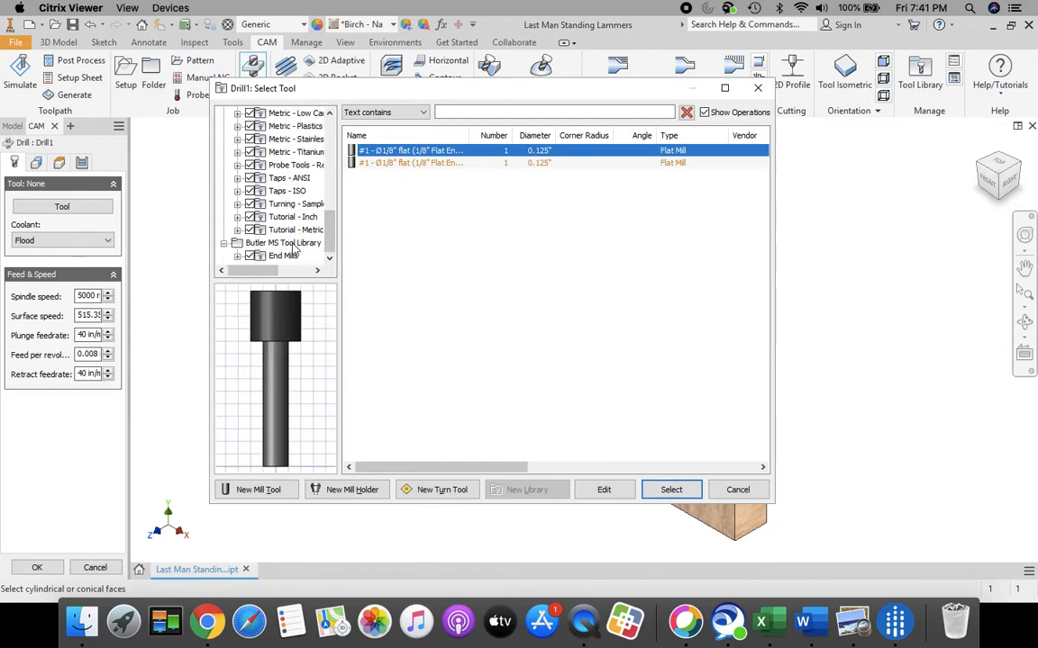
pyautogui.click(287, 244)
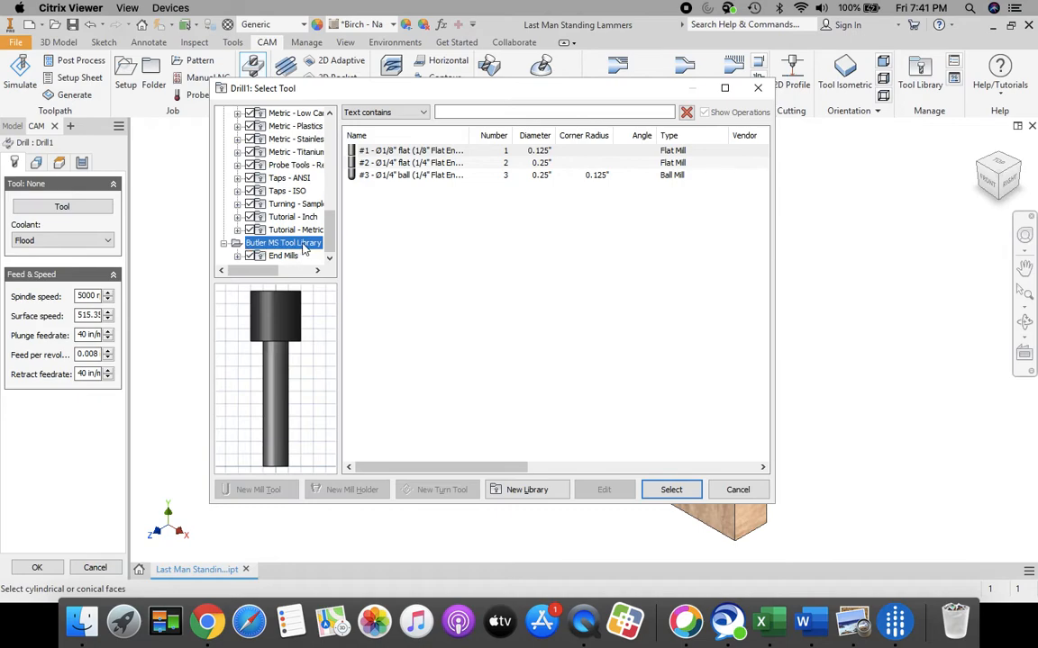
pyautogui.scroll(10, 315, 207)
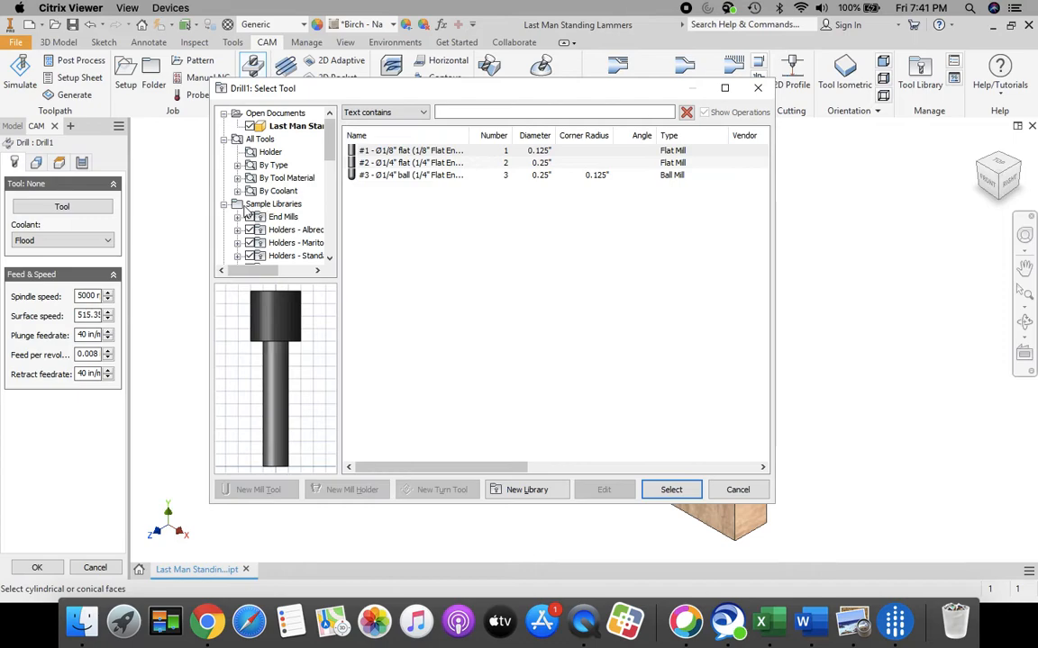
pyautogui.click(285, 218)
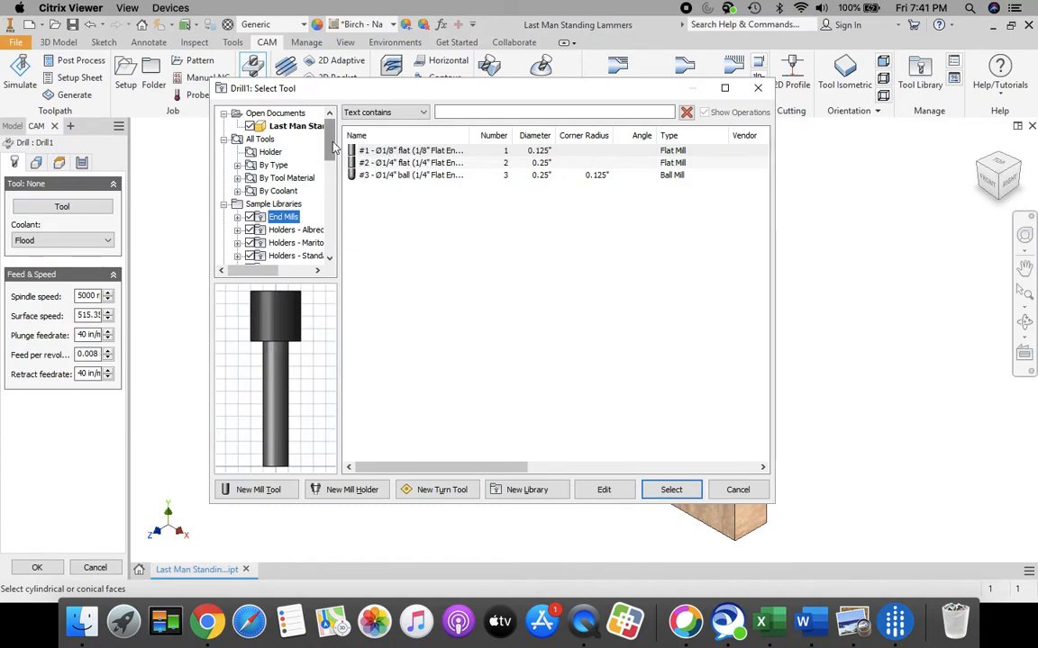
pyautogui.click(358, 152)
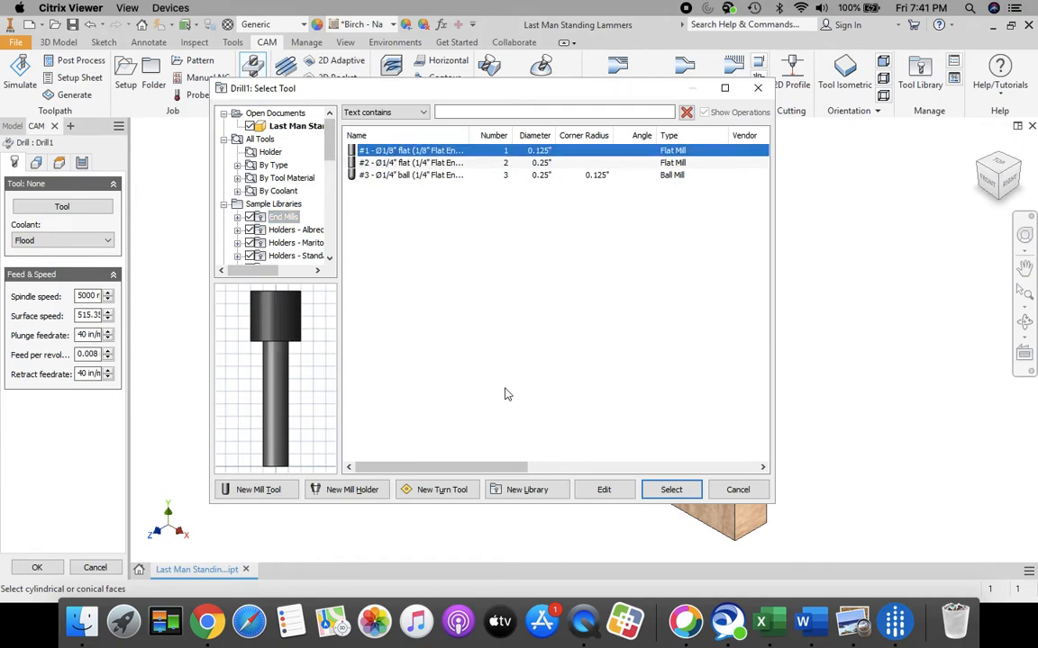
pyautogui.click(671, 490)
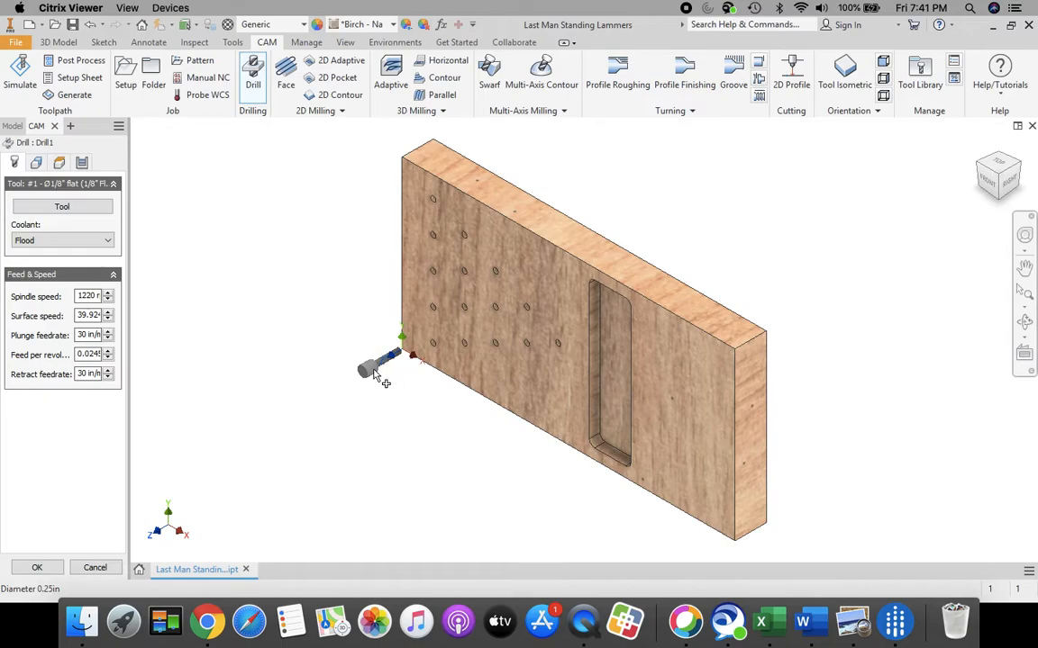
# Select every hole in the triangular peg pattern on the board's front face as the drill geometry
pyautogui.click(36, 163)
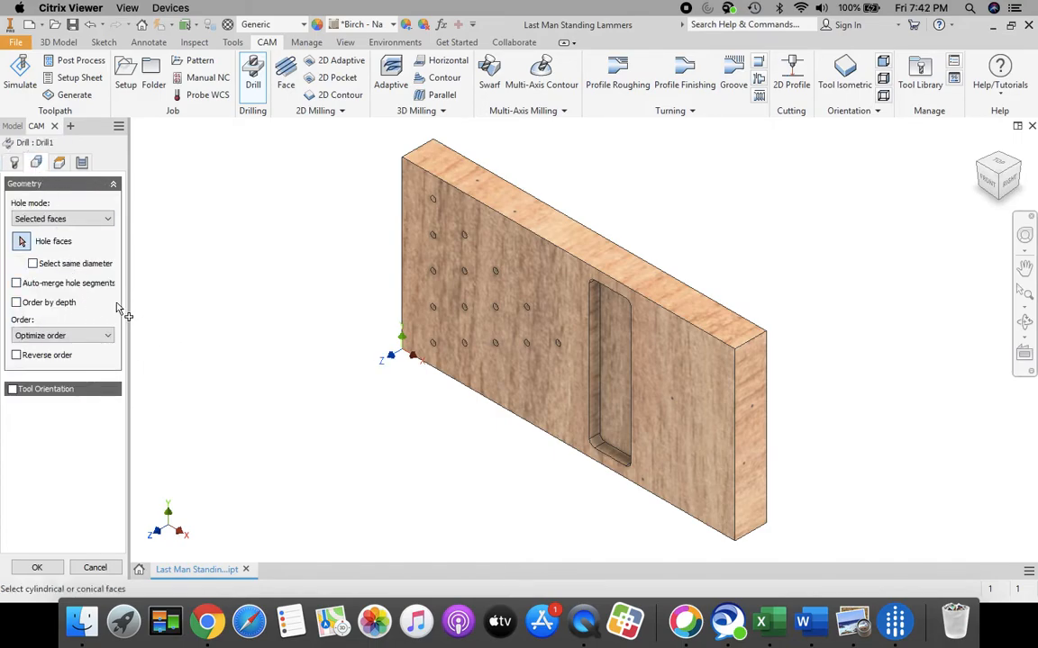
pyautogui.click(441, 336)
pyautogui.click(439, 307)
pyautogui.click(439, 269)
pyautogui.click(434, 234)
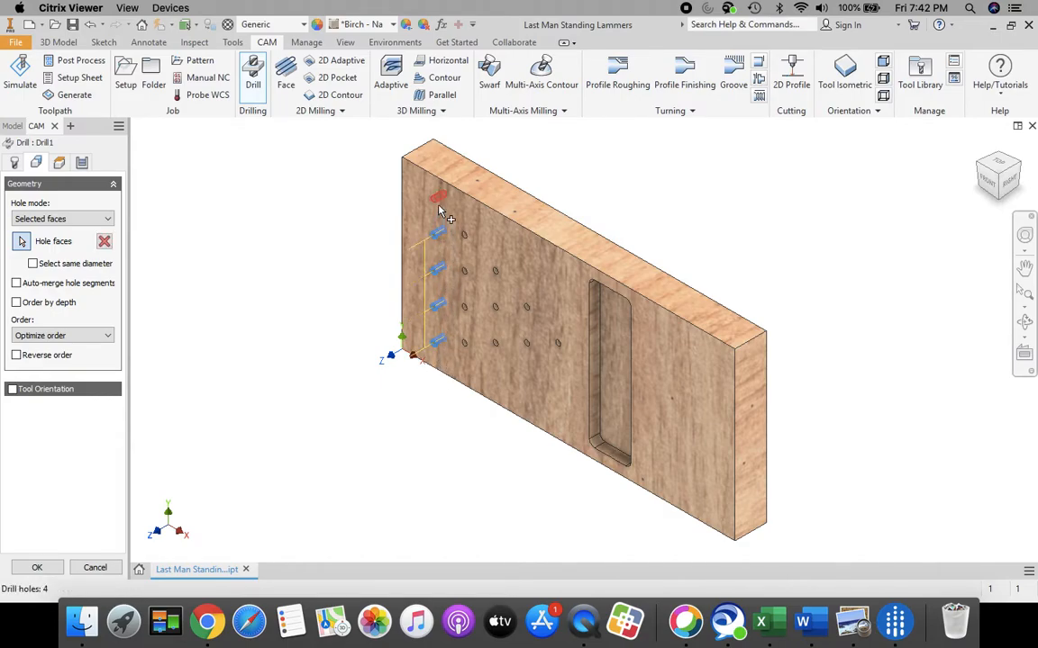
pyautogui.click(435, 199)
pyautogui.click(470, 234)
pyautogui.click(470, 270)
pyautogui.click(469, 306)
pyautogui.click(468, 340)
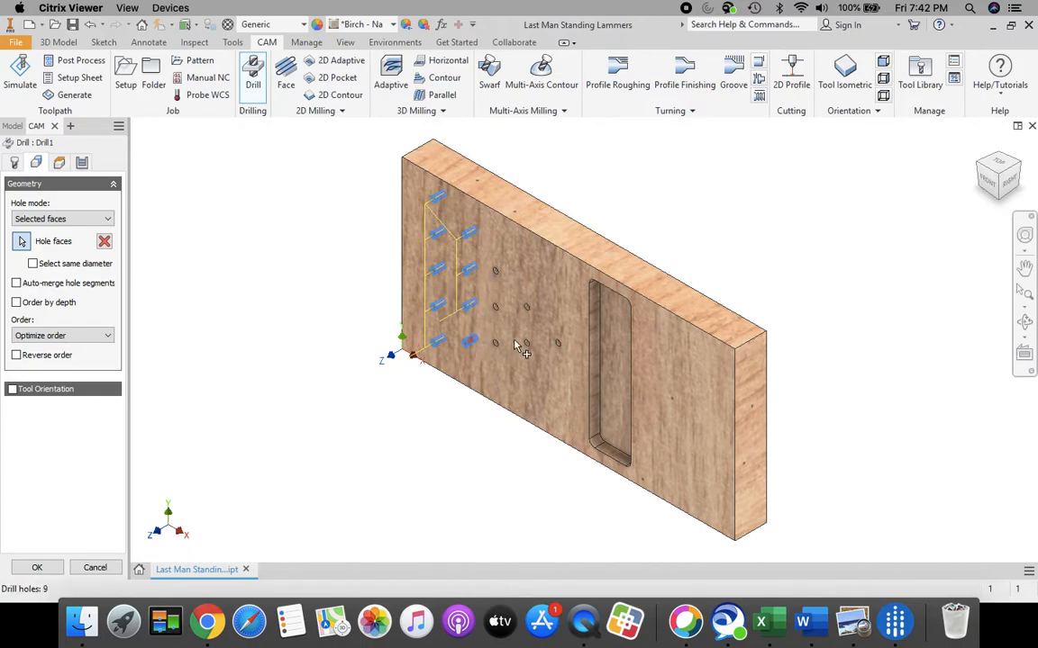
pyautogui.click(500, 306)
pyautogui.click(501, 270)
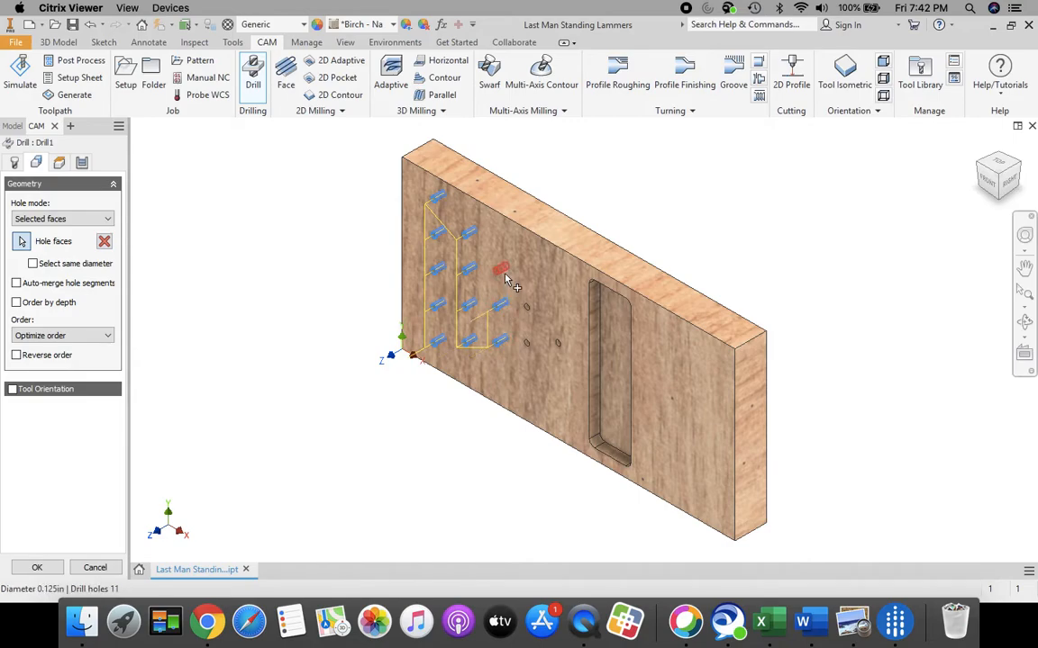
pyautogui.click(532, 306)
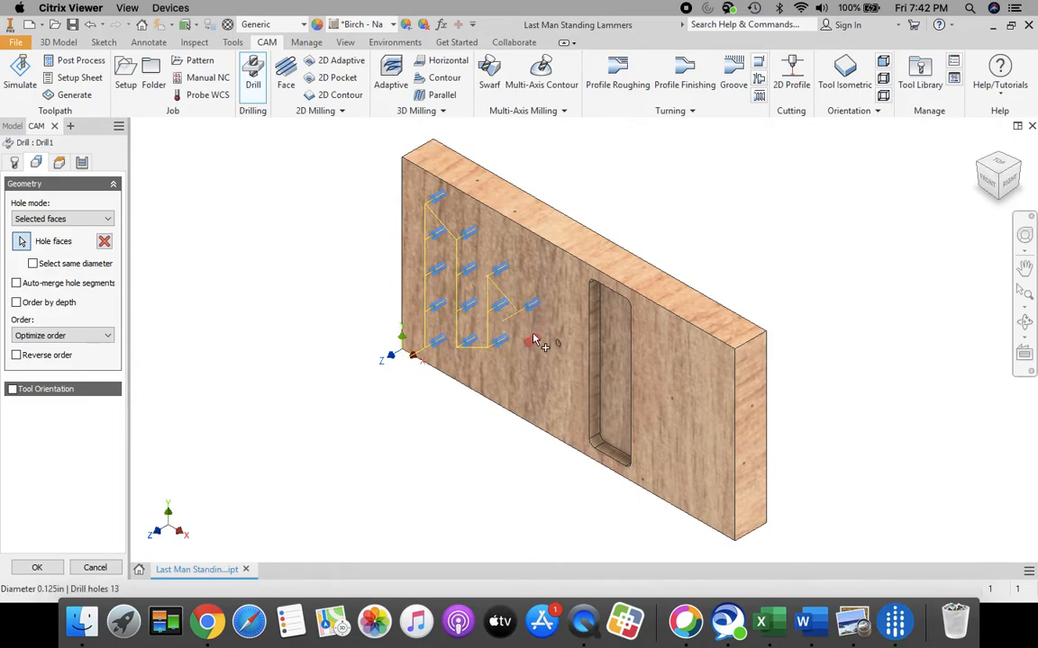
pyautogui.click(531, 341)
pyautogui.click(563, 342)
# Set the drill operation's clearance height reference to Model top
pyautogui.click(60, 163)
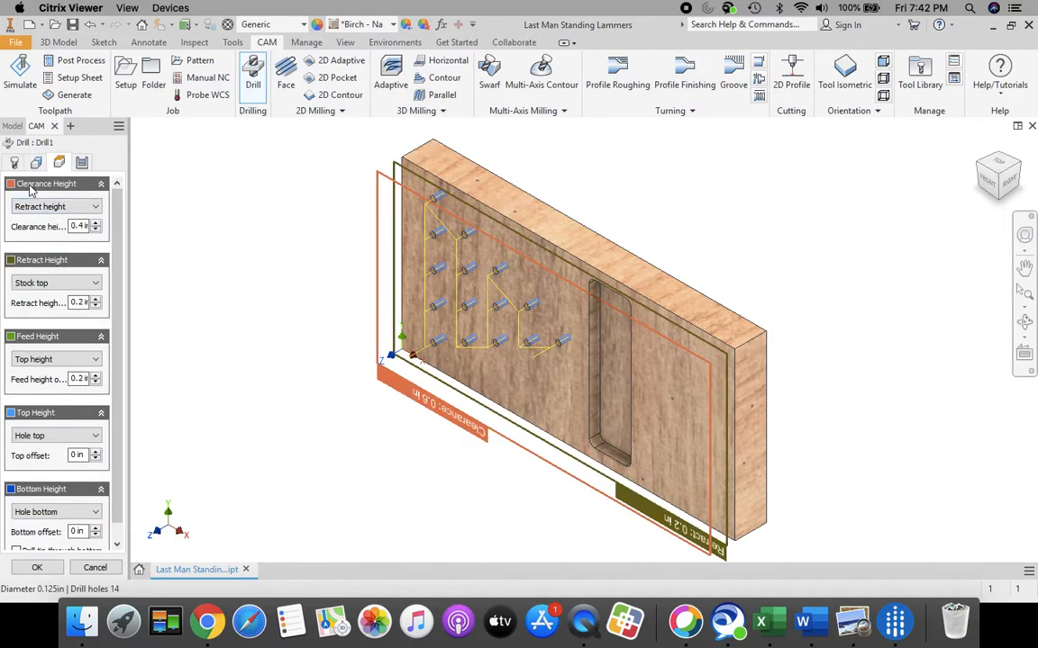
pyautogui.click(96, 209)
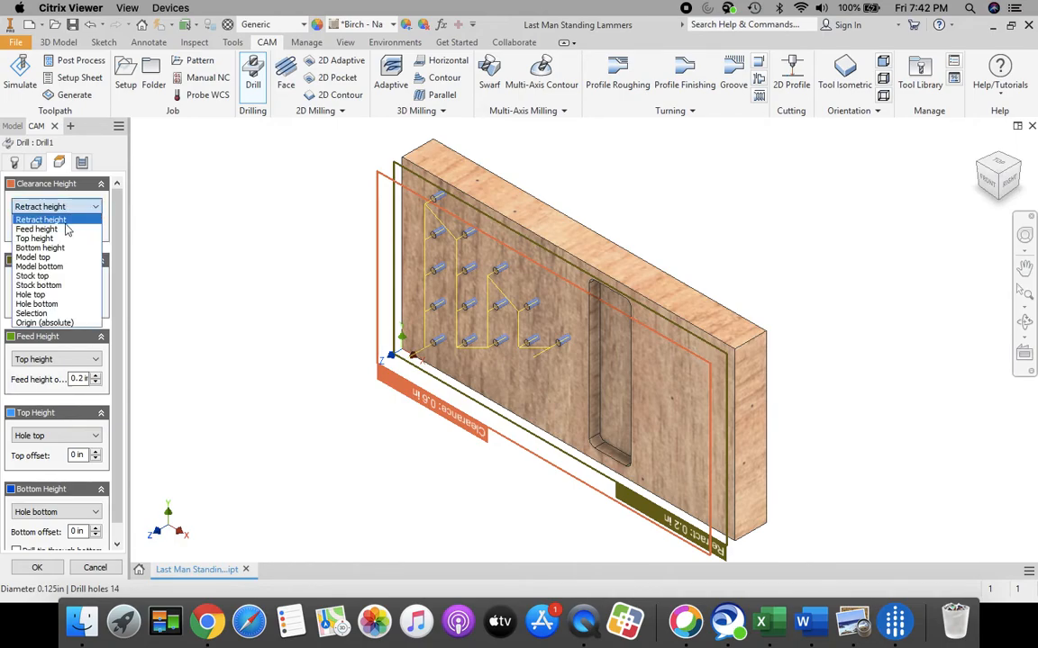
pyautogui.click(41, 259)
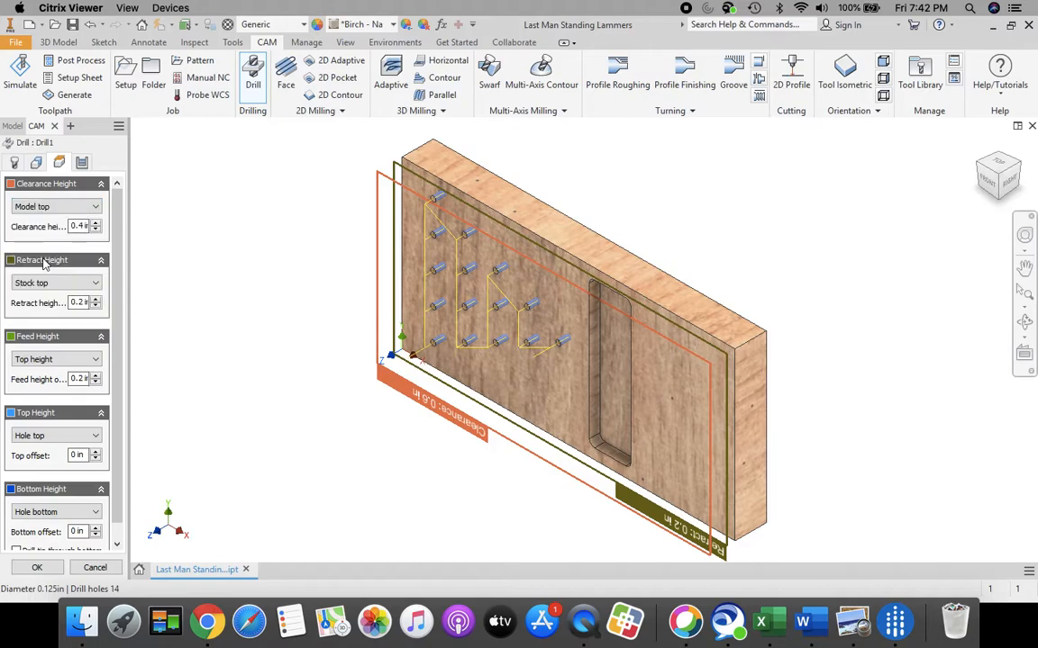
# Set the drill's clearance offset to 0.2 in, reference retract and feed heights to Model top, and accept the operation with the Drilling - rapid out cycle
pyautogui.click(95, 230)
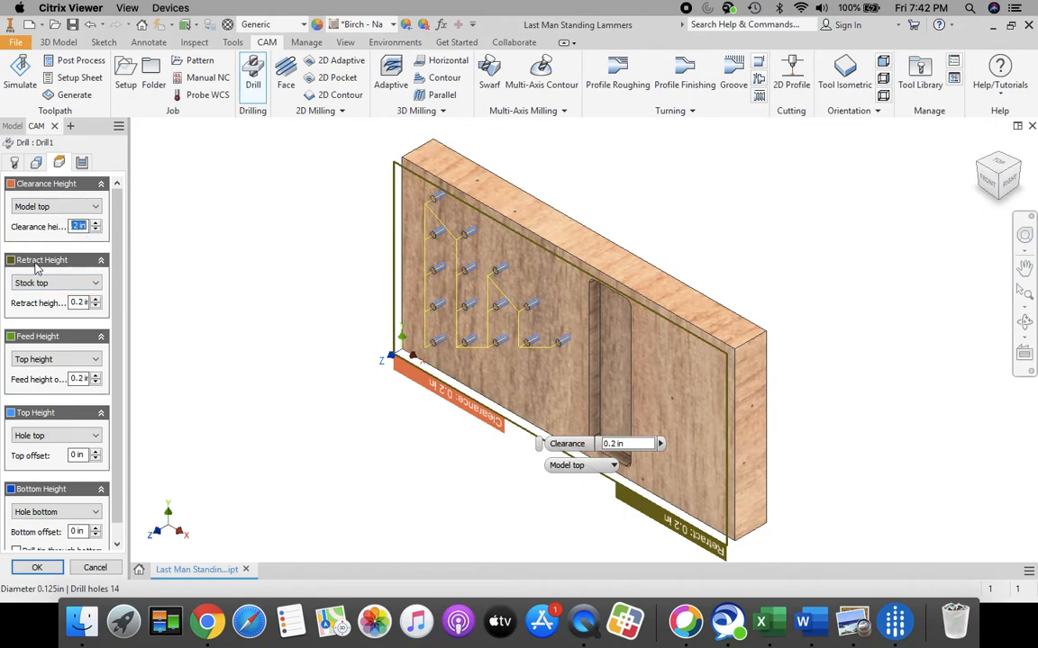
pyautogui.click(90, 284)
pyautogui.click(90, 285)
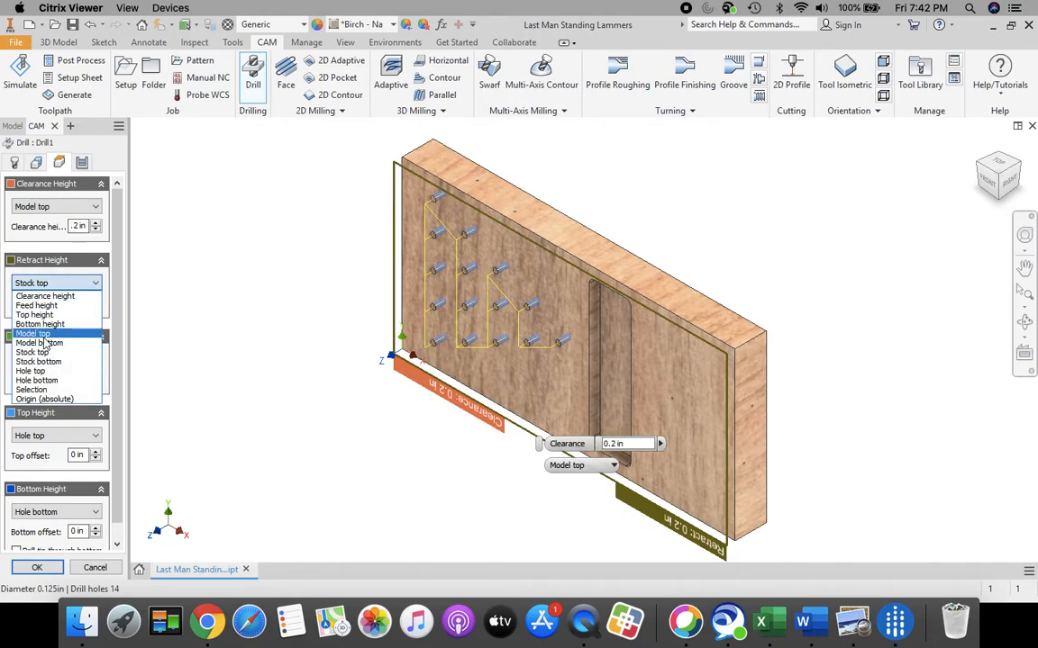
pyautogui.click(71, 310)
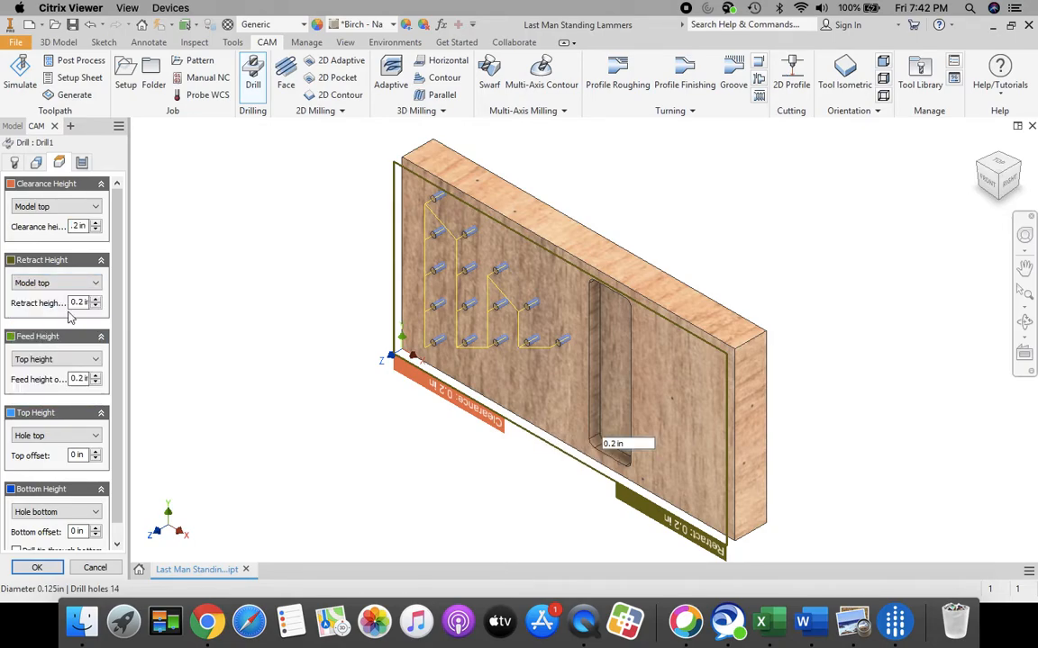
pyautogui.click(63, 360)
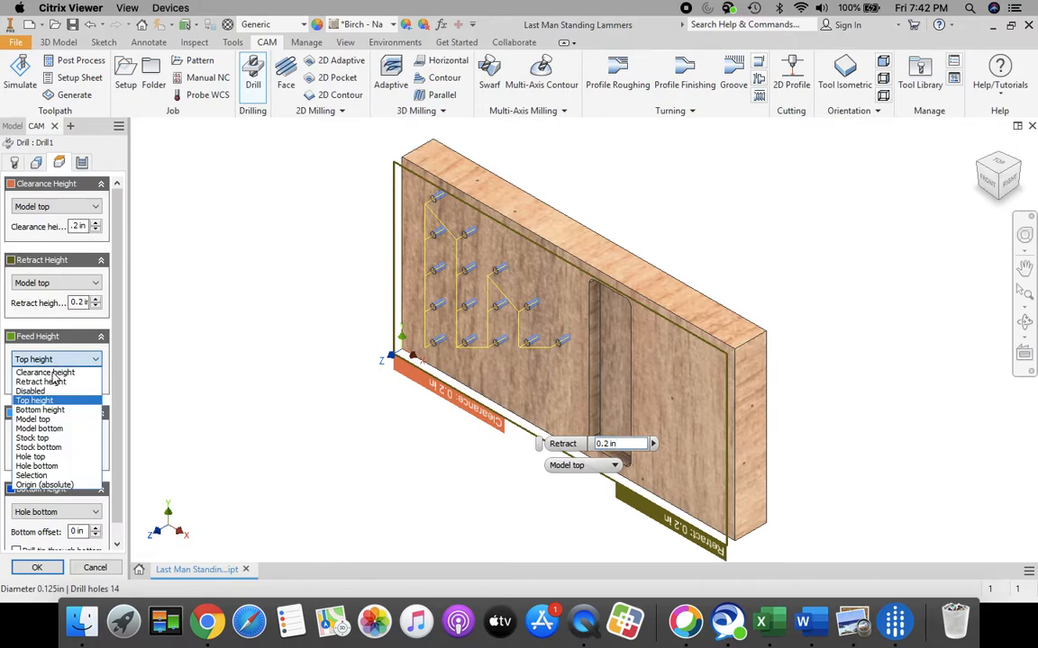
pyautogui.click(44, 419)
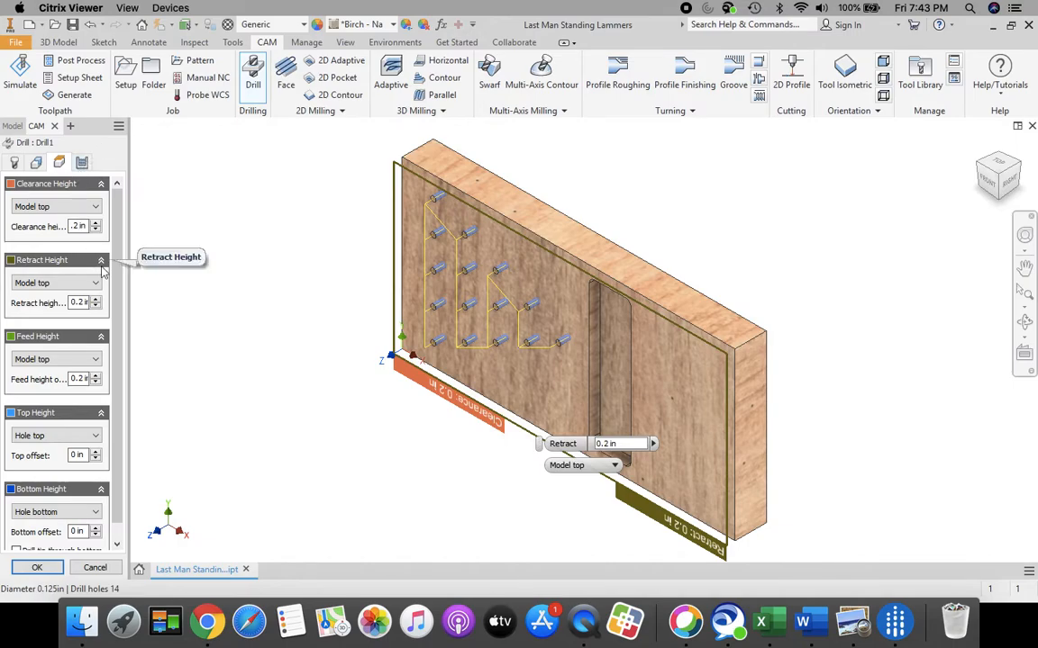
pyautogui.click(82, 163)
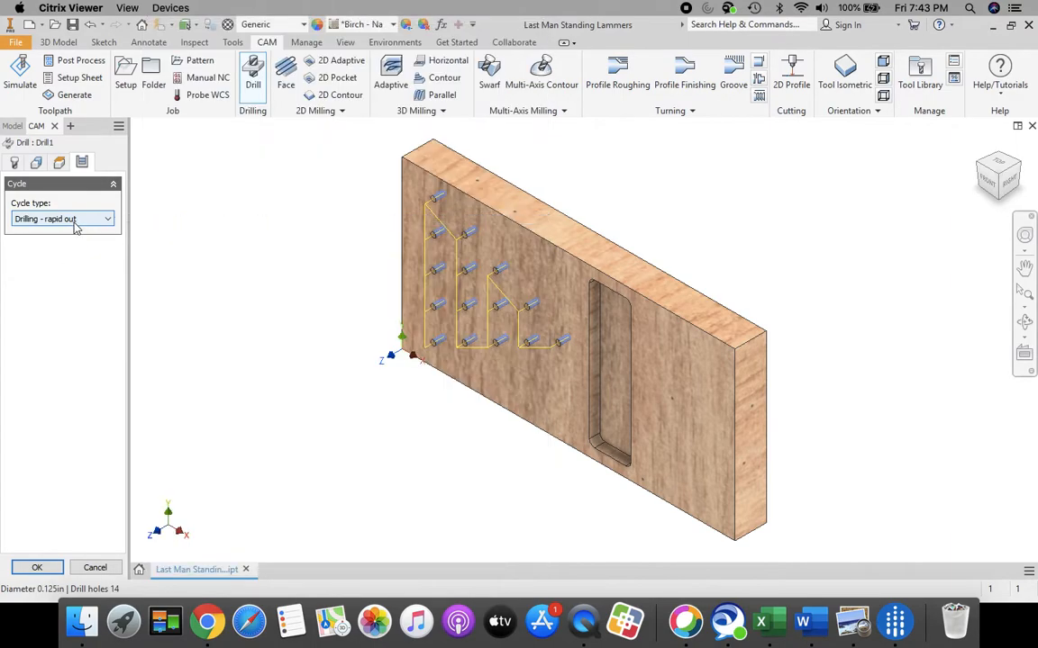
pyautogui.click(36, 568)
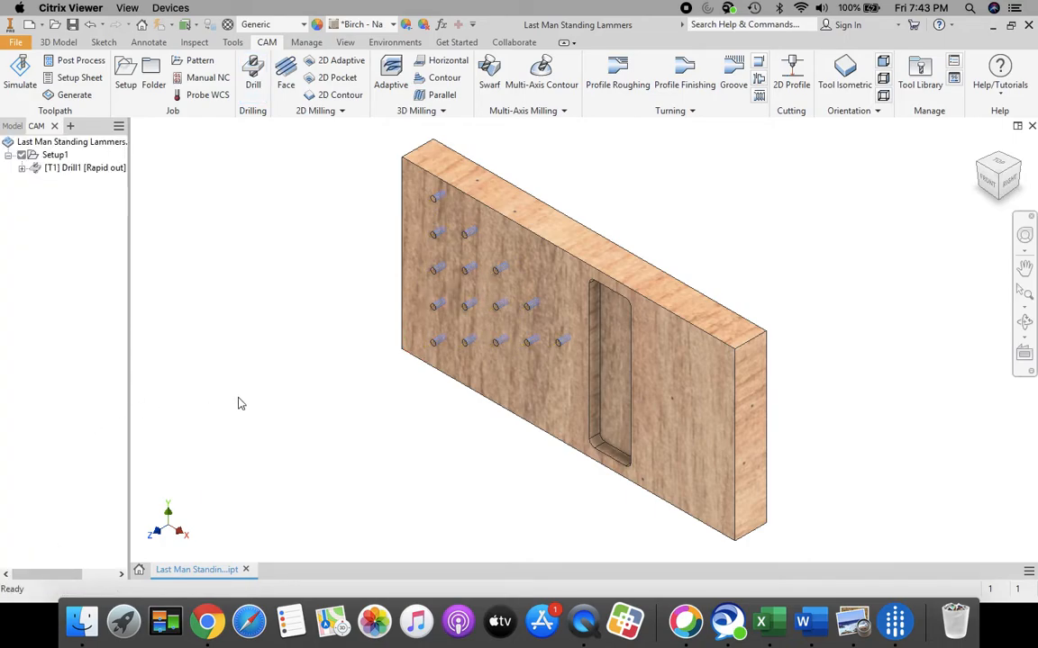
# Simulate the drill toolpath over all the peg holes and close the simulation
pyautogui.click(22, 72)
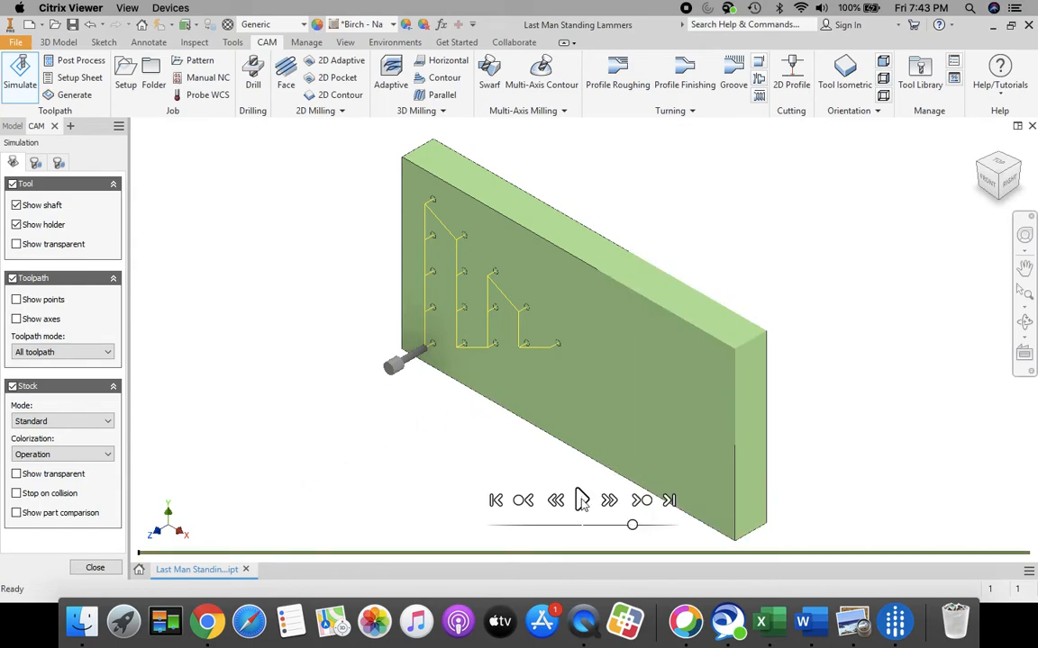
pyautogui.click(582, 501)
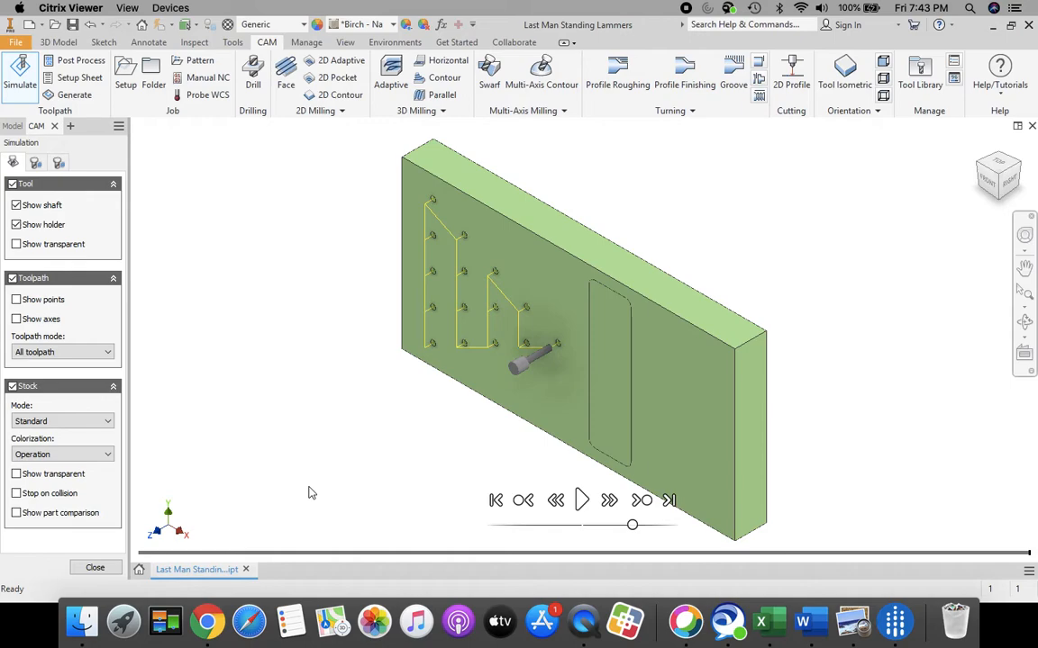
pyautogui.click(97, 567)
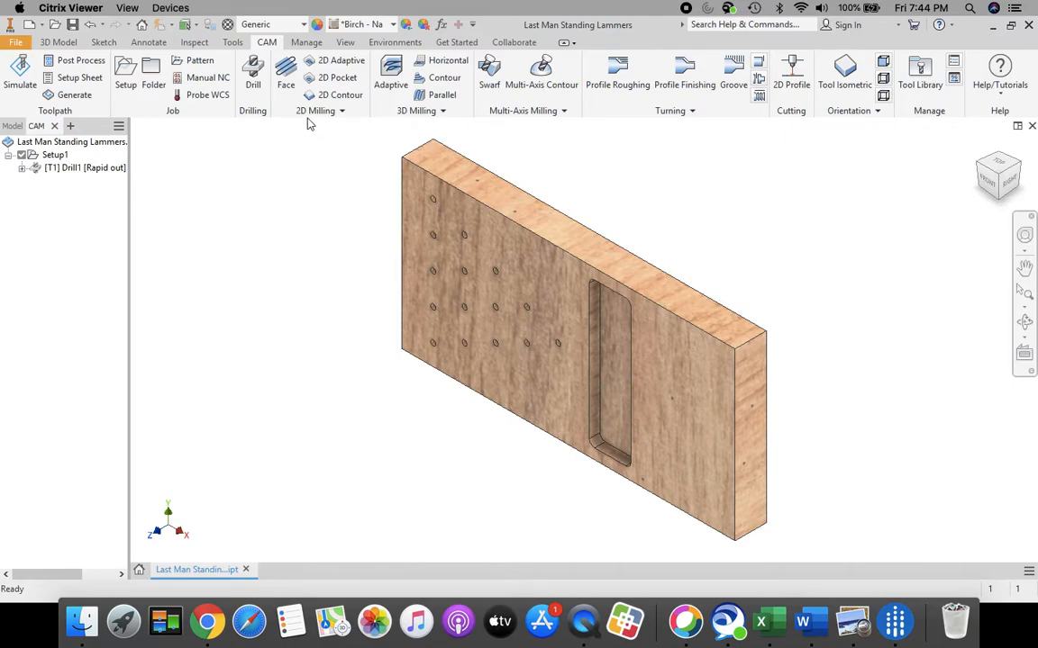
# Start a 2D Pocket operation using tool #1, the 1/8" flat end mill from the tool library, and select the rectangular recess's floor as the pocket
pyautogui.click(338, 78)
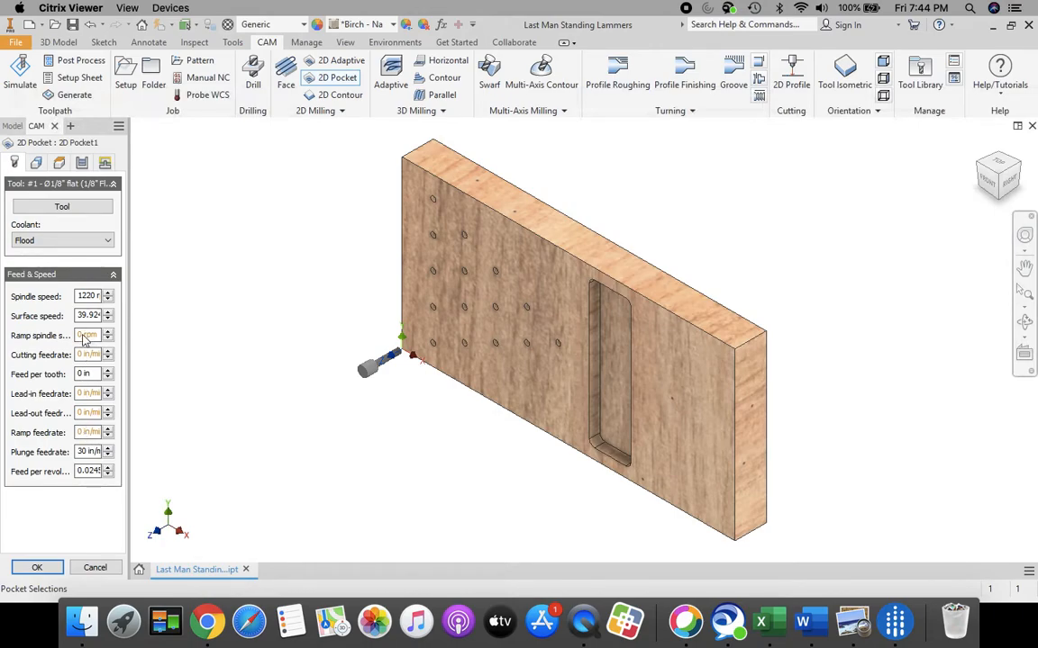
pyautogui.click(71, 208)
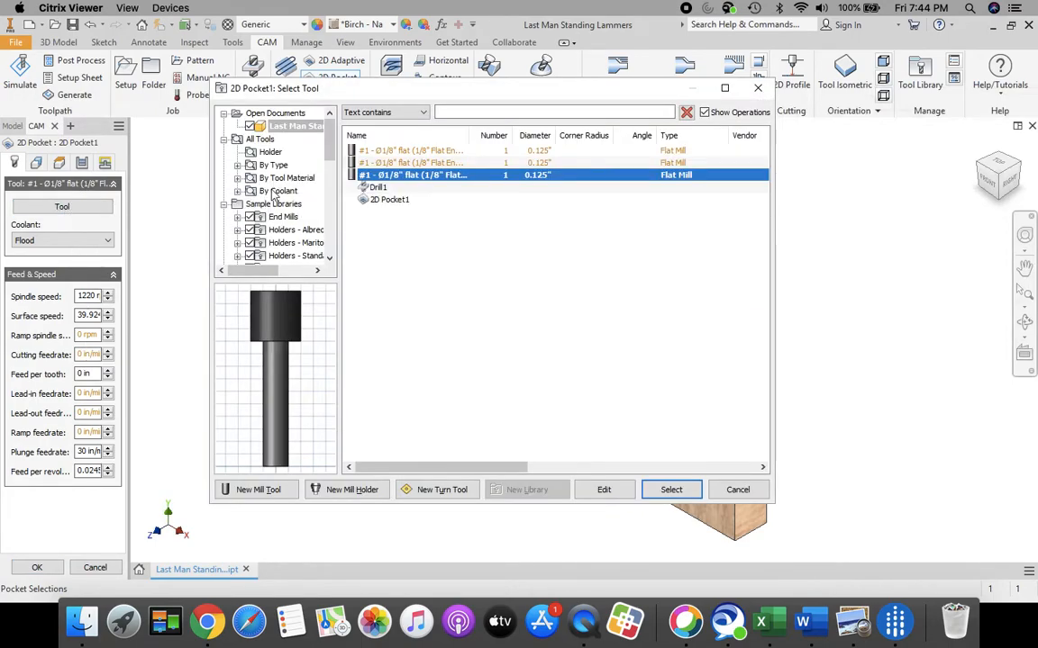
pyautogui.click(282, 217)
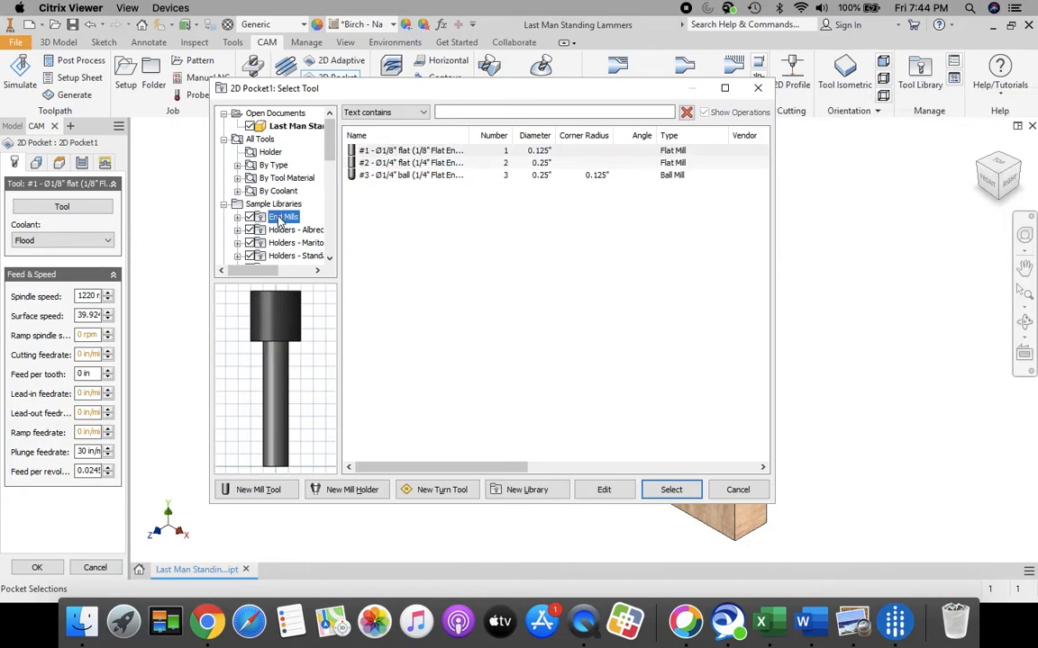
pyautogui.scroll(-1, 331, 162)
pyautogui.scroll(-10, 330, 162)
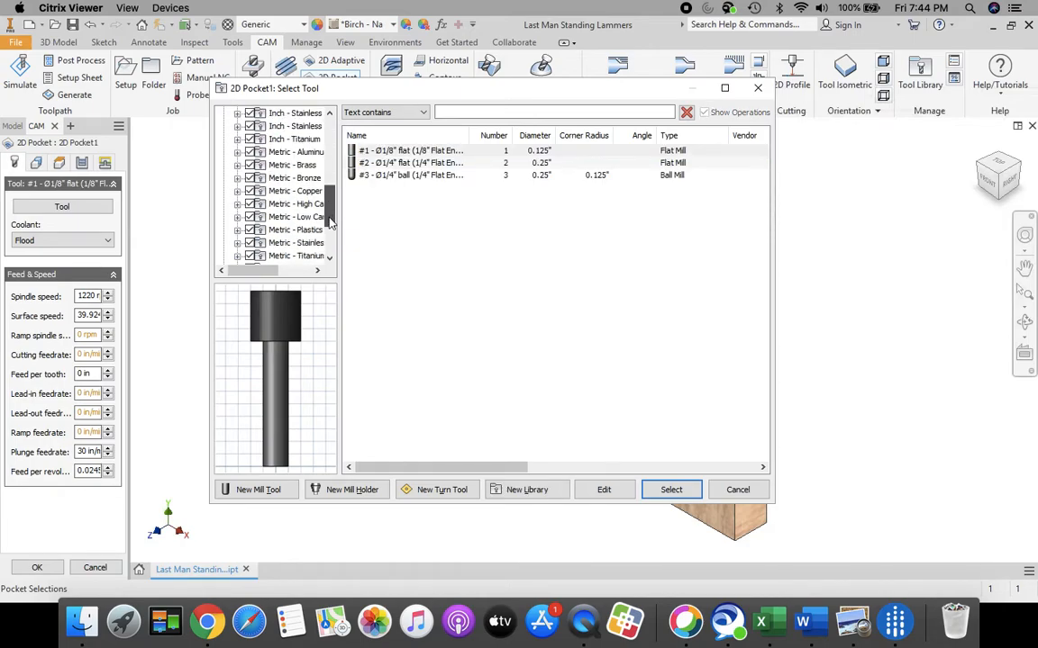
pyautogui.click(285, 243)
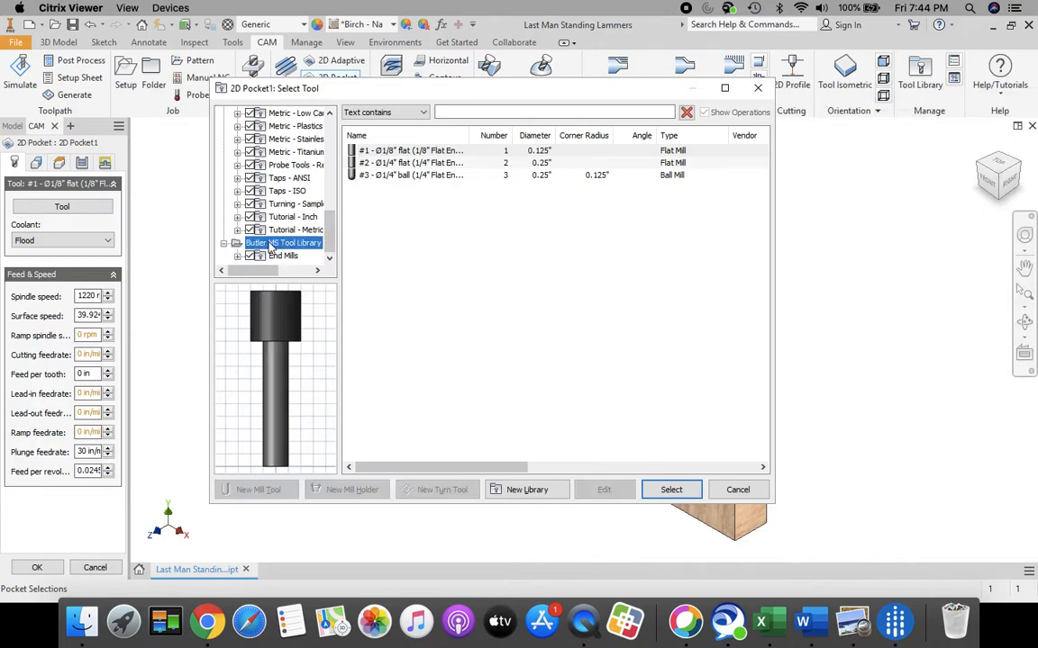
pyautogui.click(392, 154)
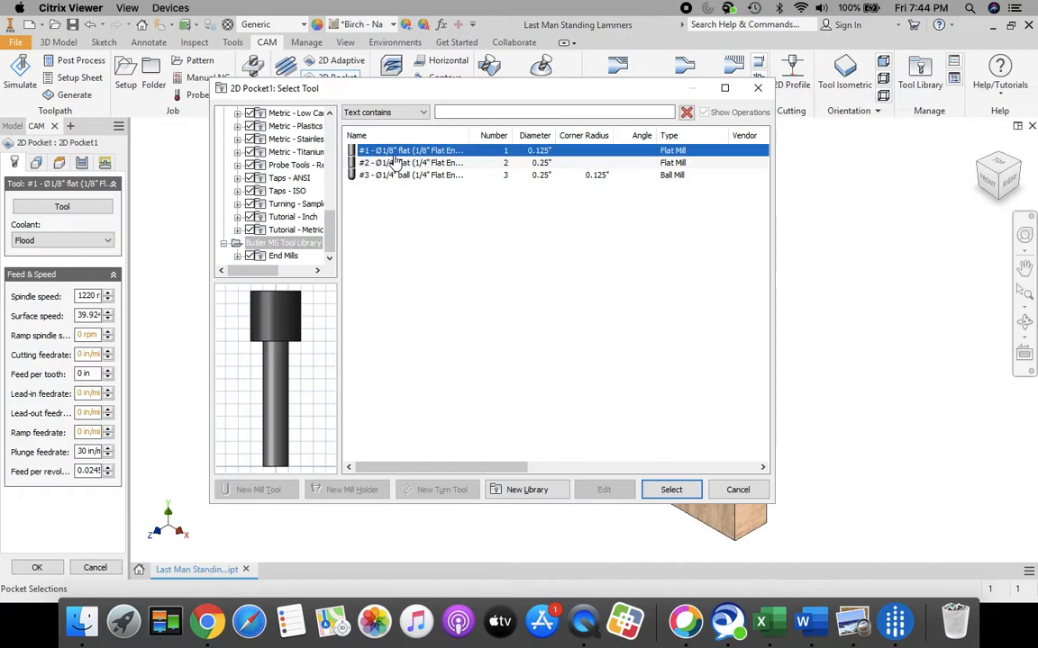
pyautogui.click(671, 490)
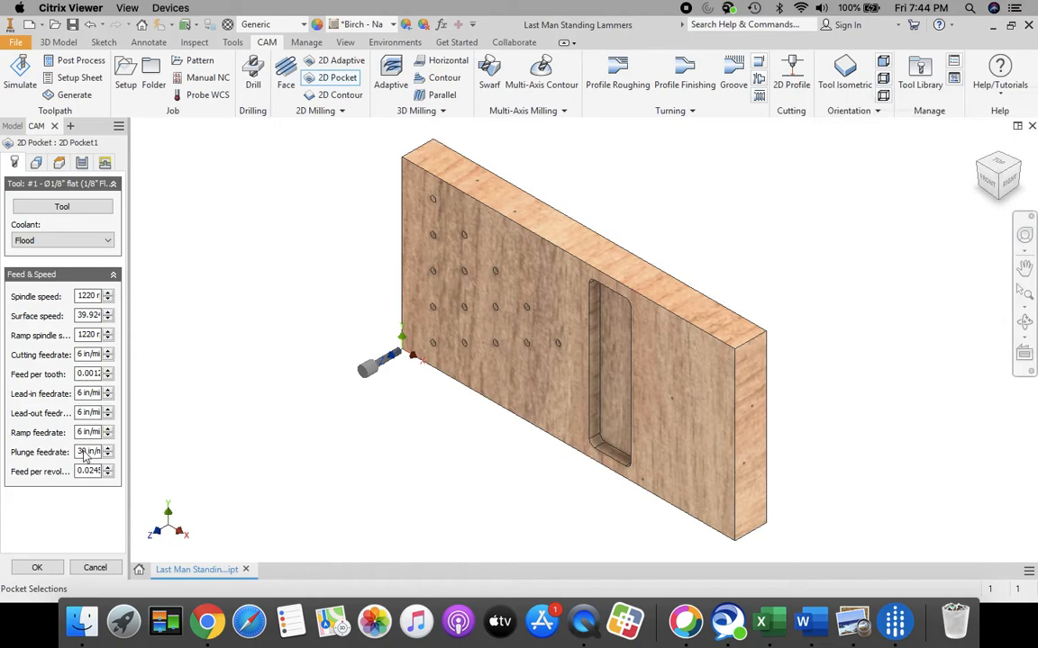
pyautogui.click(37, 165)
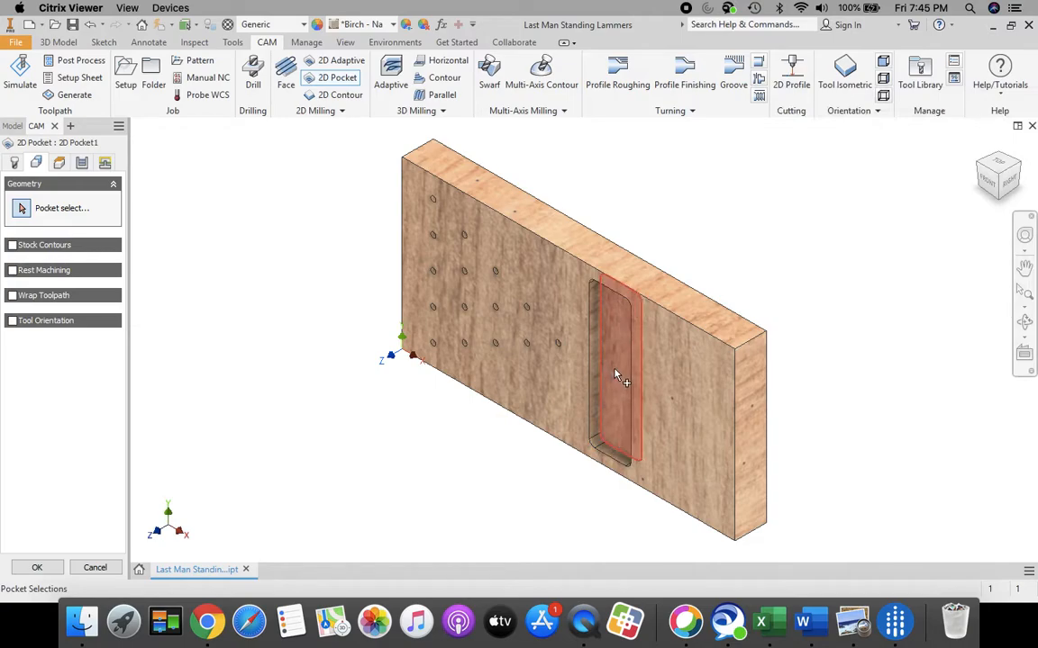
pyautogui.click(615, 377)
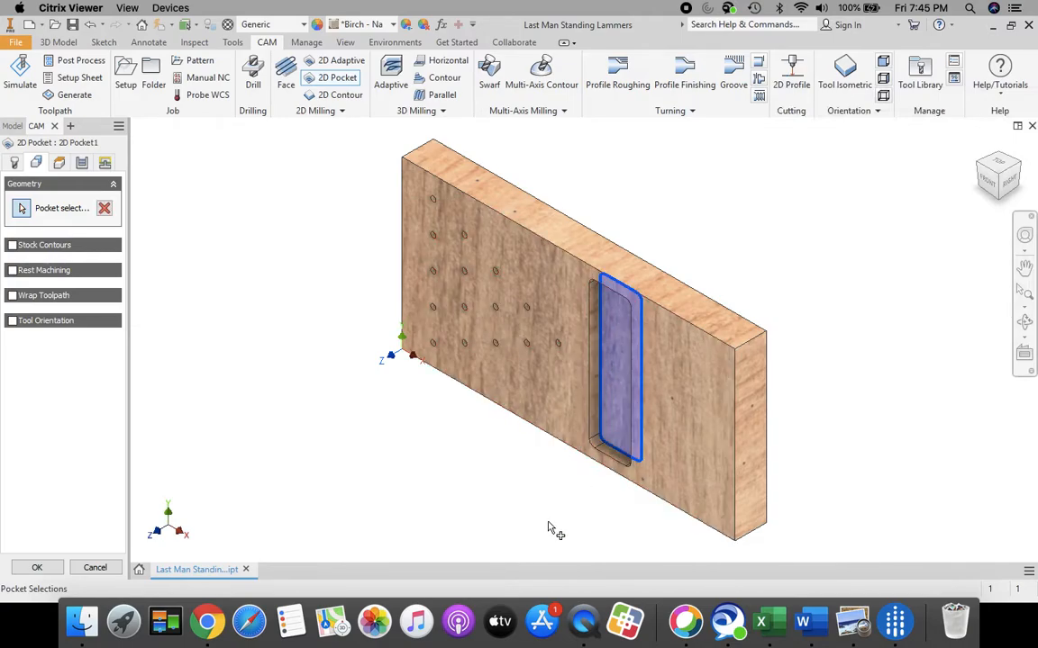
# Reference the pocket's clearance, retract and feed heights to Model top, with a clearance offset of 0.2 in
pyautogui.click(59, 163)
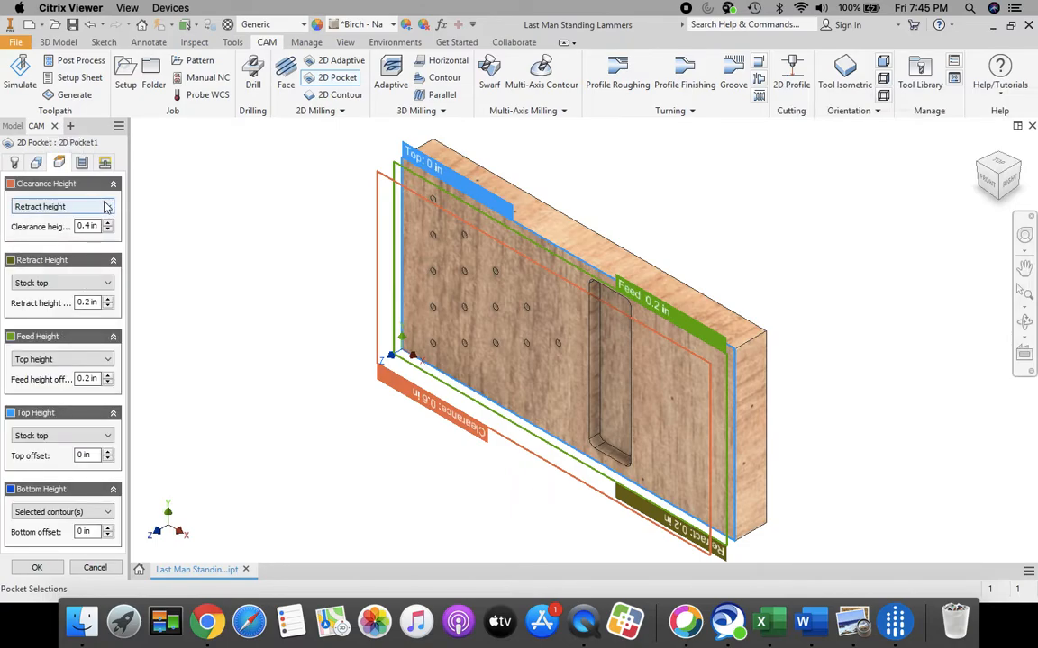
pyautogui.click(104, 207)
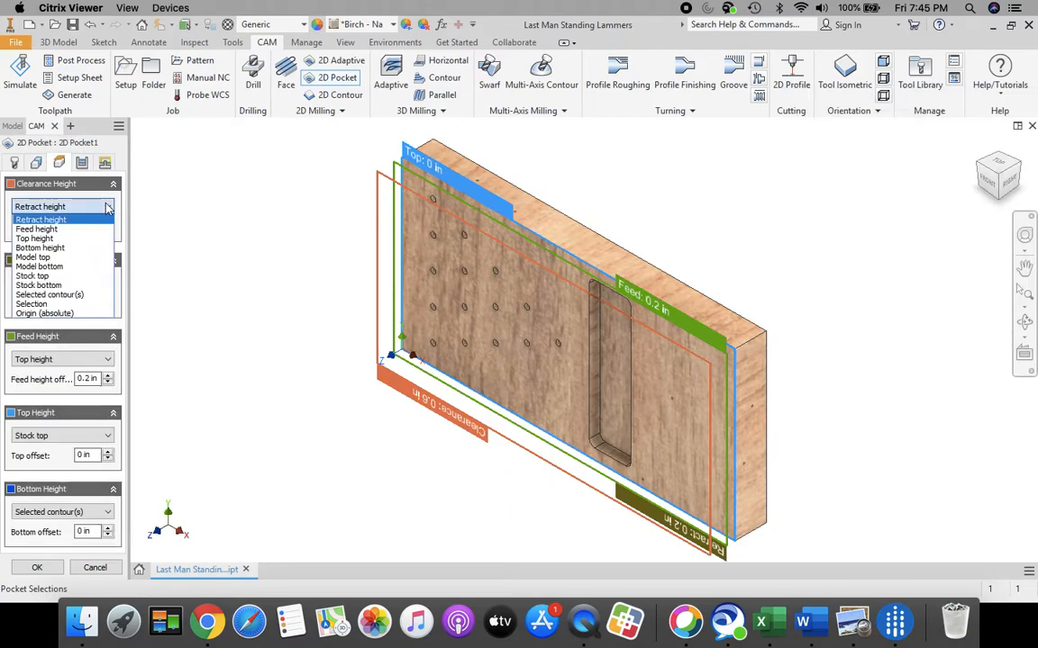
pyautogui.click(47, 258)
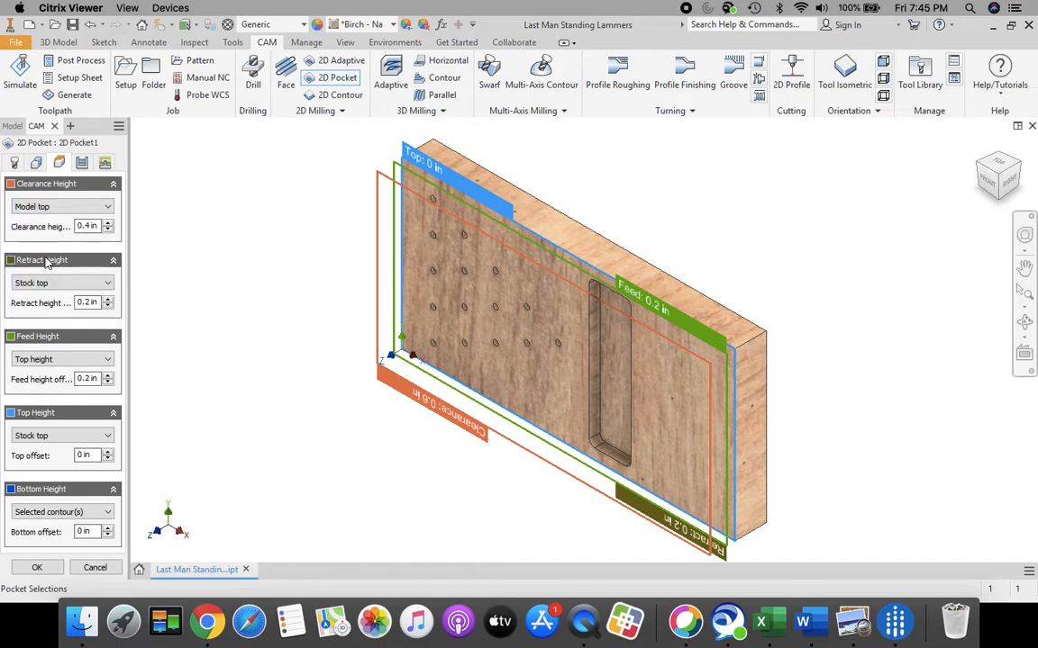
pyautogui.click(107, 230)
pyautogui.click(107, 230)
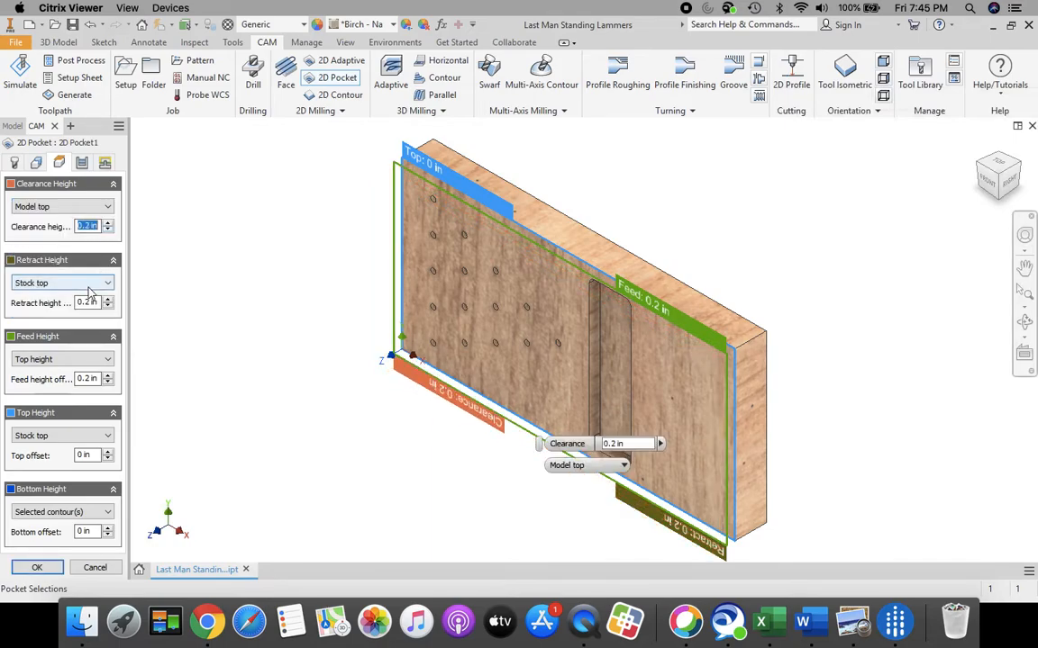
pyautogui.click(59, 285)
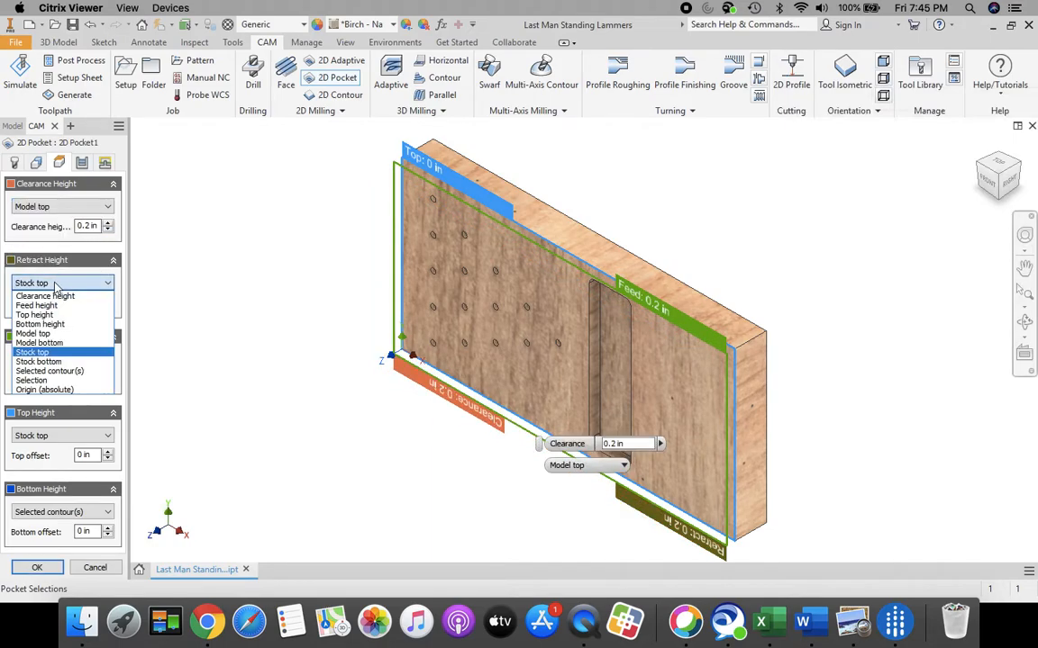
pyautogui.click(34, 334)
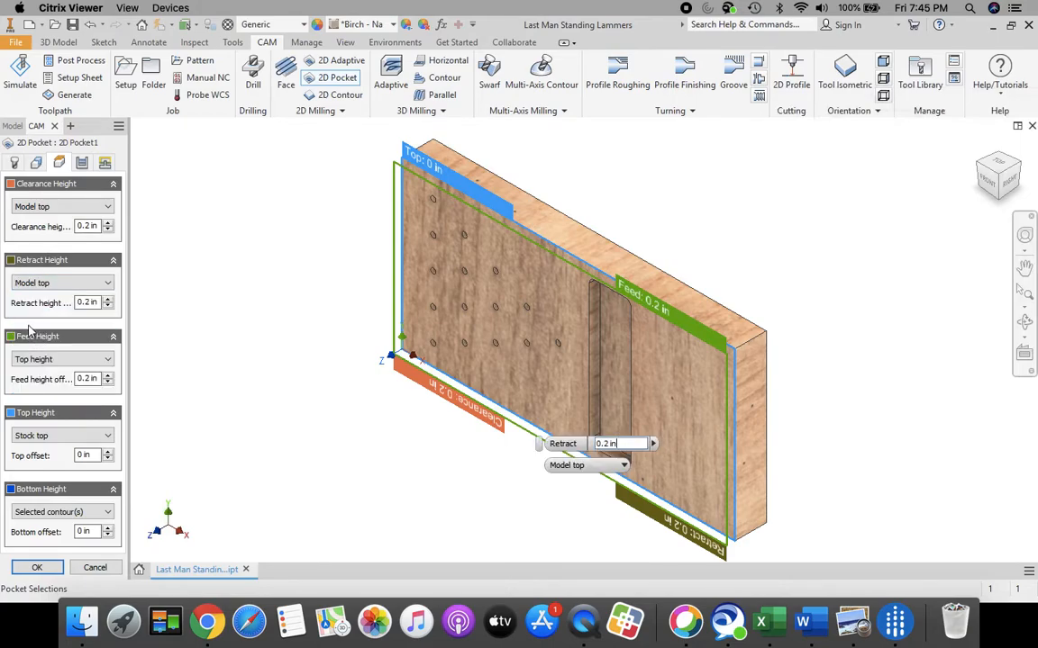
pyautogui.click(64, 360)
pyautogui.click(40, 424)
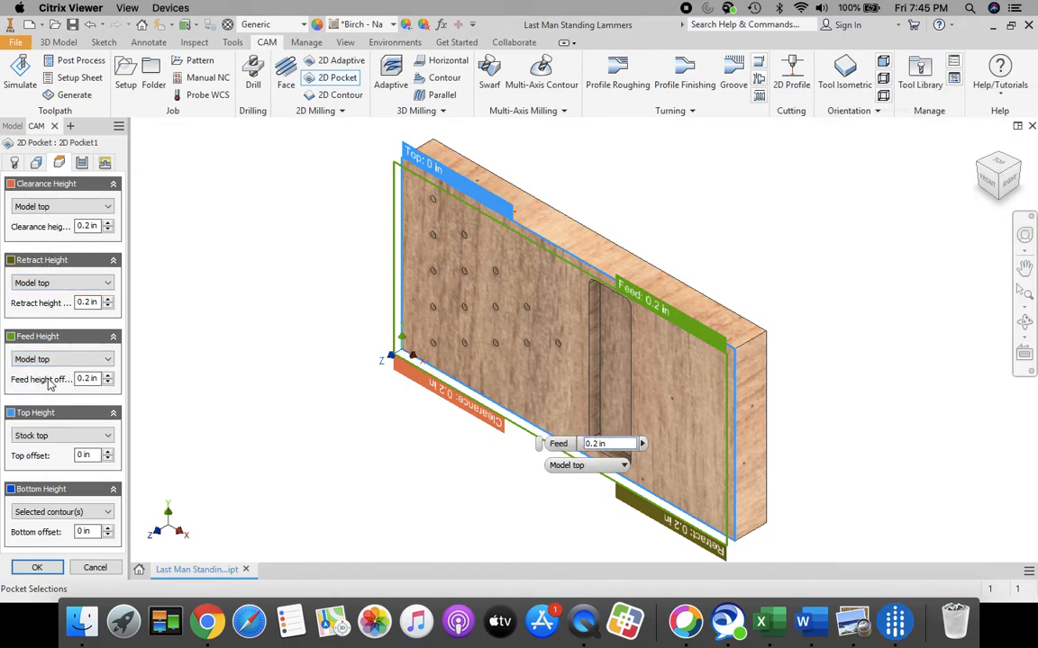
# Disable stock to leave and both the lead-in and lead-out moves for the pocket operation
pyautogui.click(81, 164)
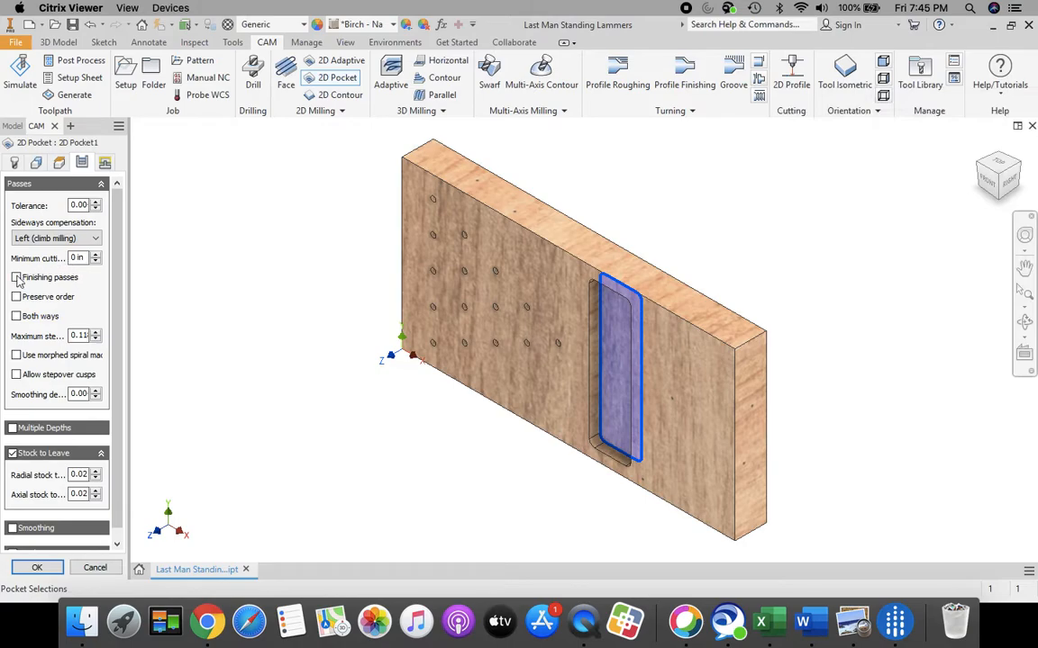
pyautogui.click(12, 454)
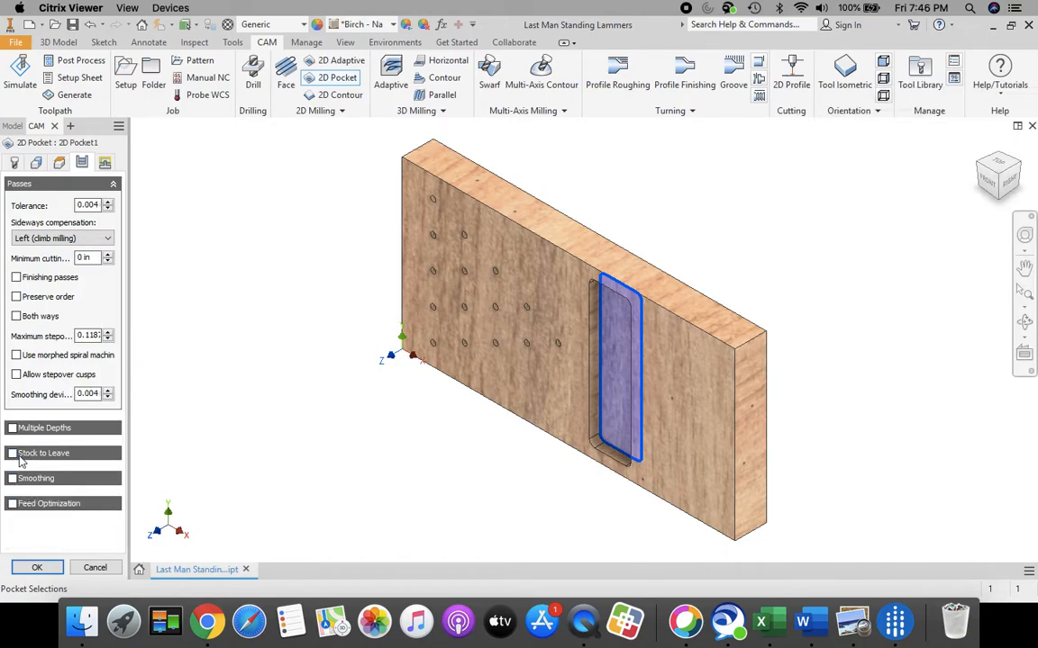
pyautogui.click(106, 163)
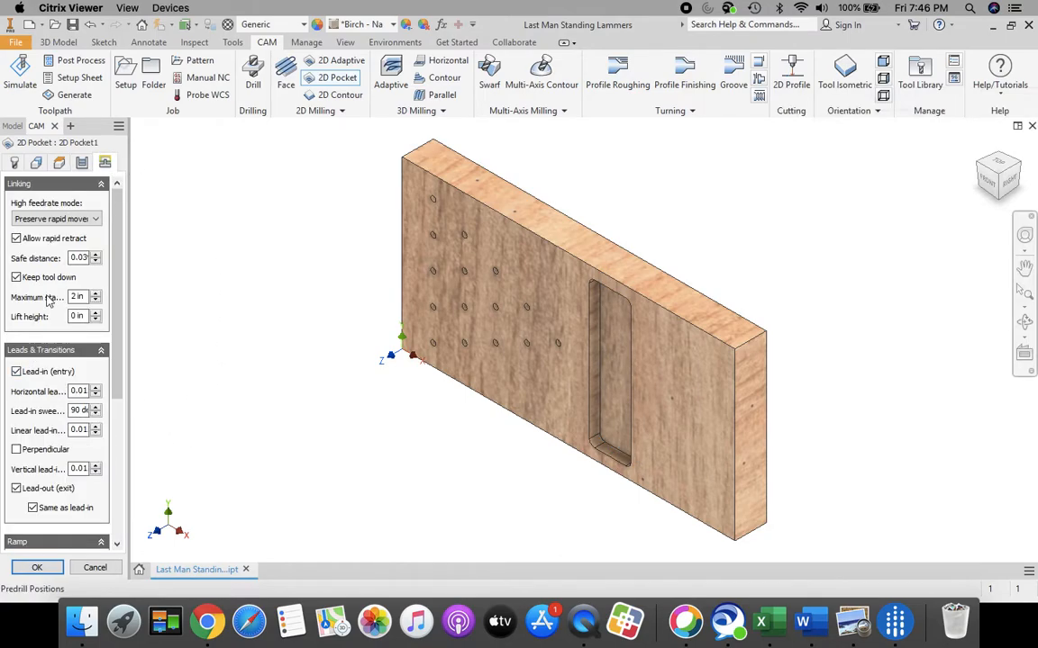
pyautogui.click(16, 372)
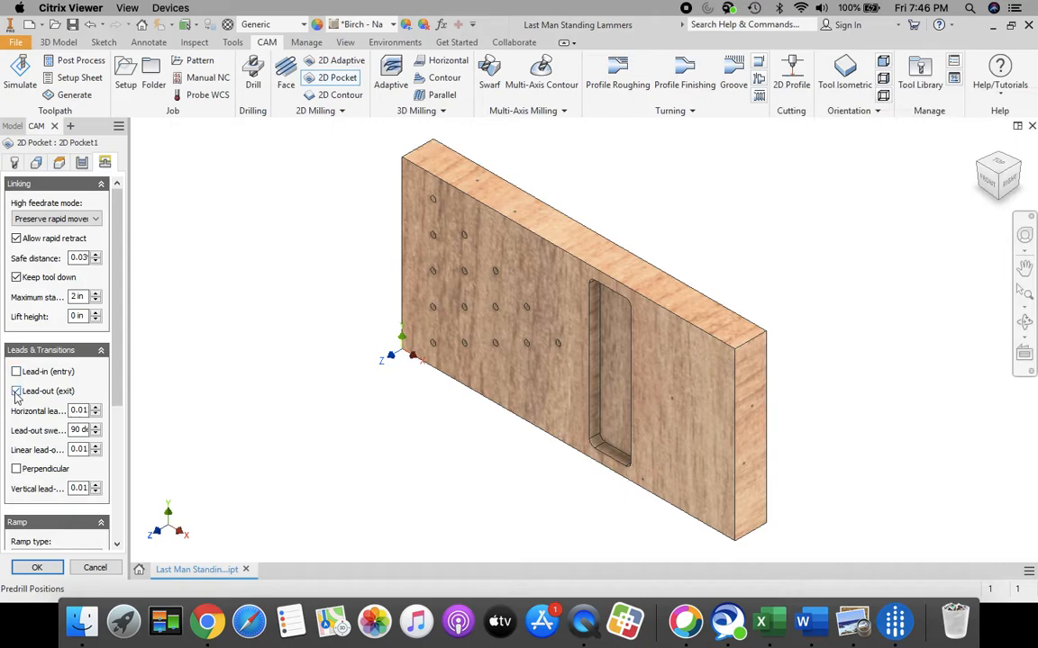
pyautogui.click(16, 391)
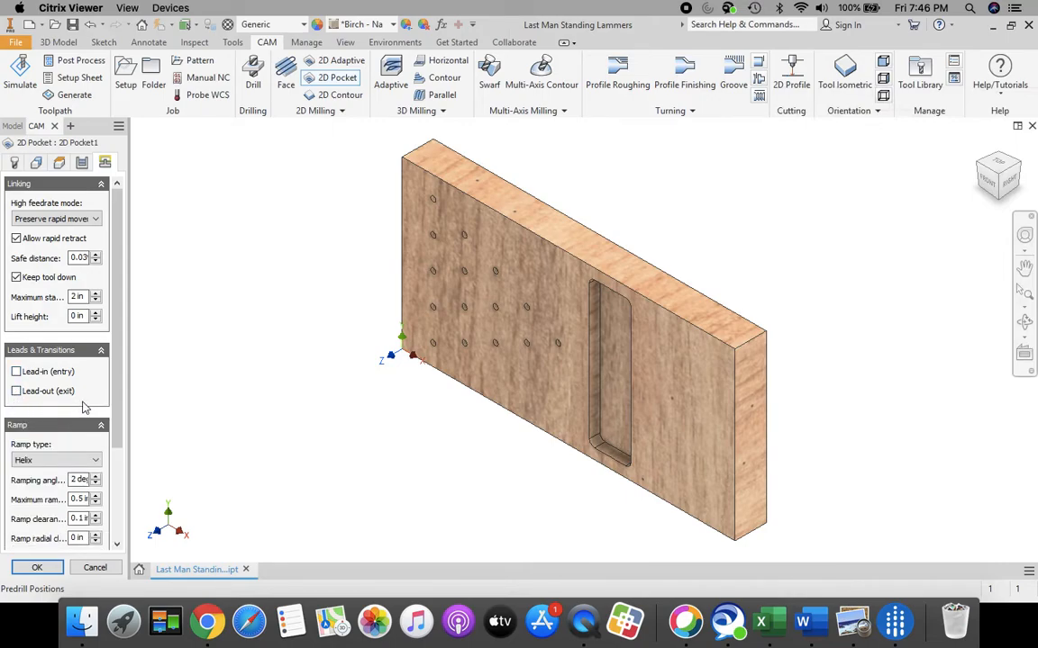
# Set the pocket's ramp type to Plunge and accept the 2D Pocket operation
pyautogui.click(60, 464)
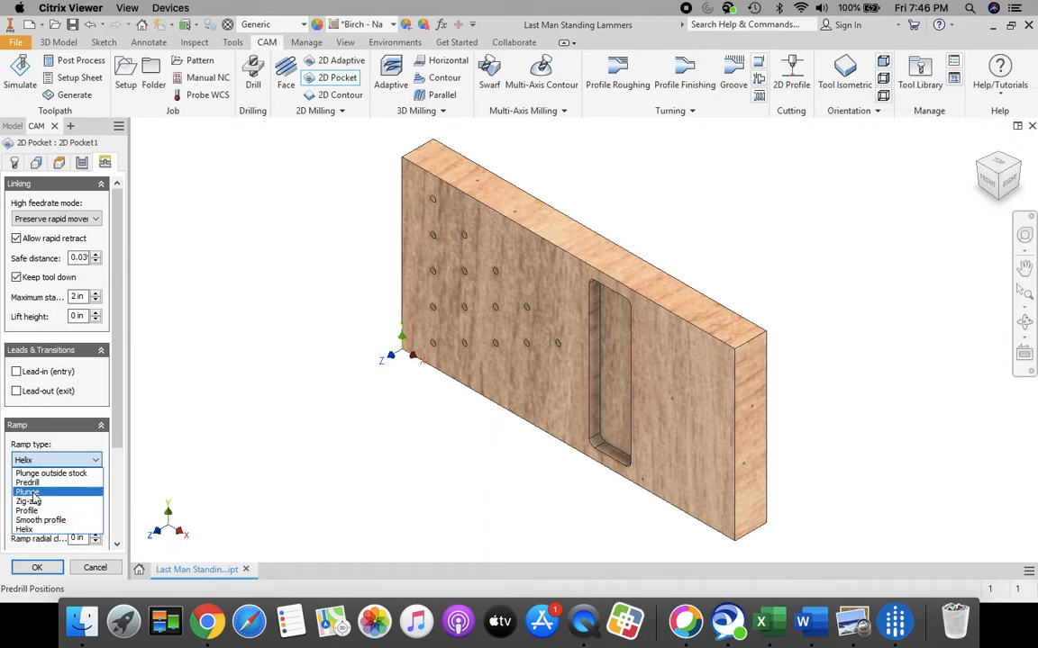
pyautogui.click(31, 492)
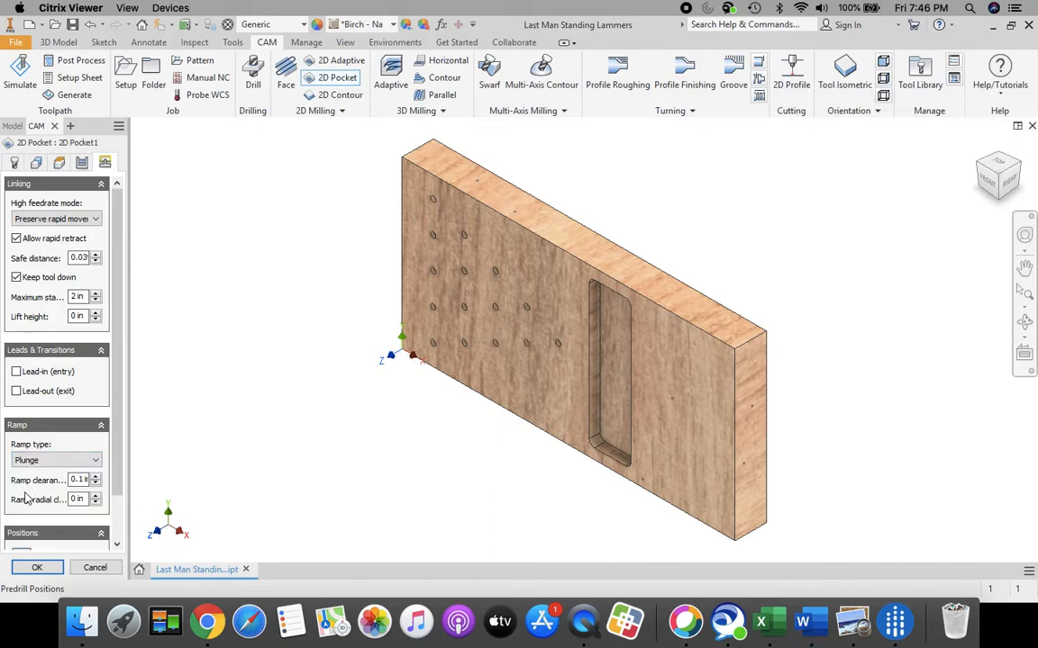
pyautogui.click(38, 567)
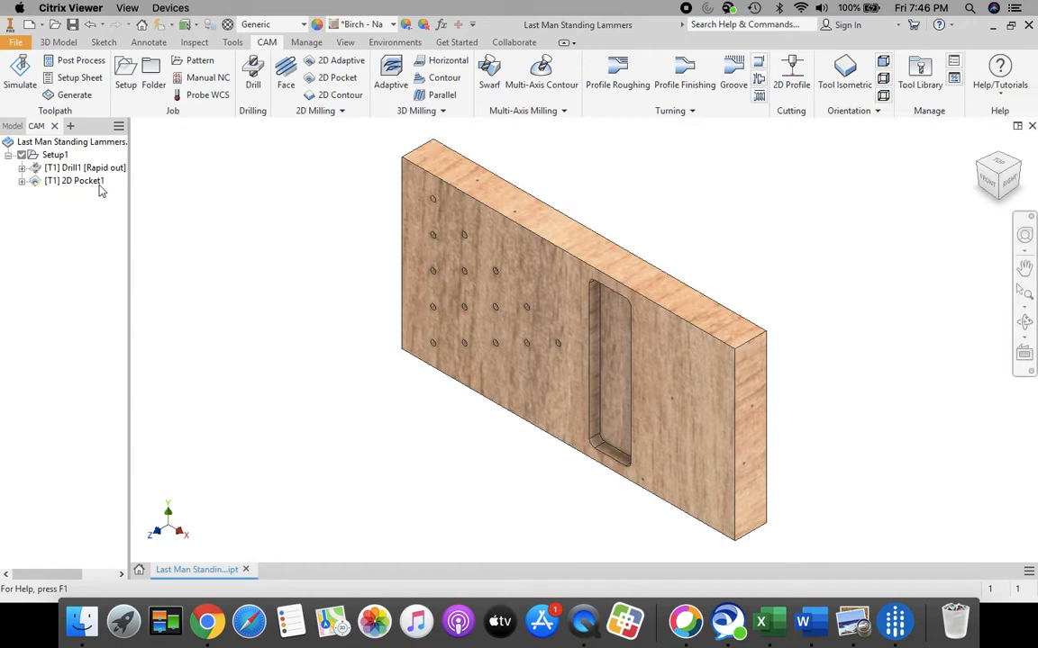
# Simulate all of Setup1's drilling and pocket toolpaths from start to finish, then exit the simulation
pyautogui.click(55, 156)
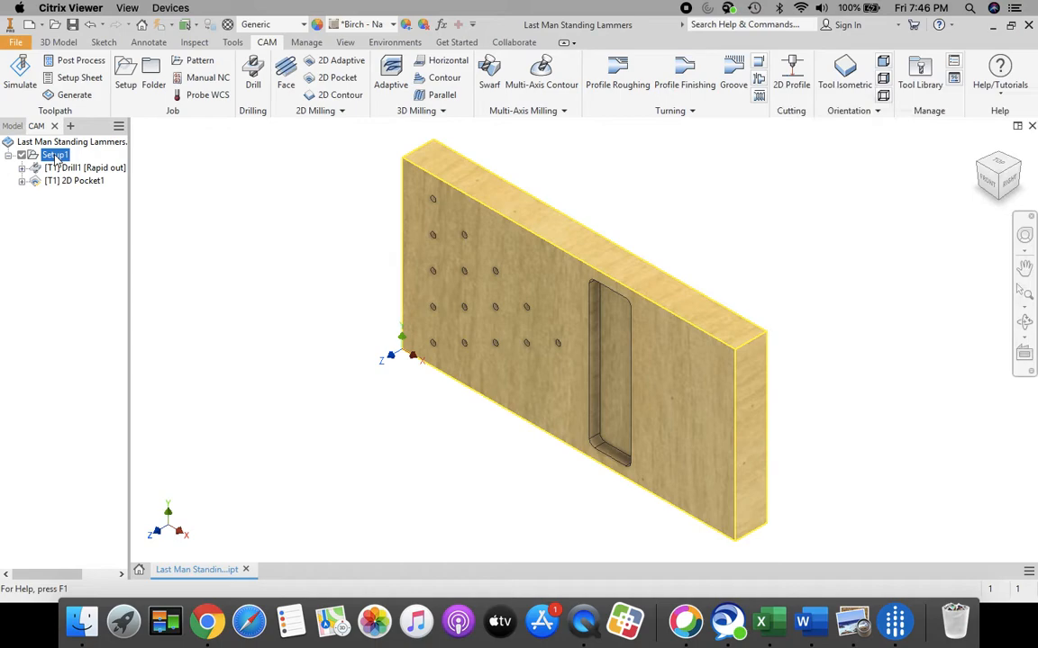
pyautogui.click(21, 71)
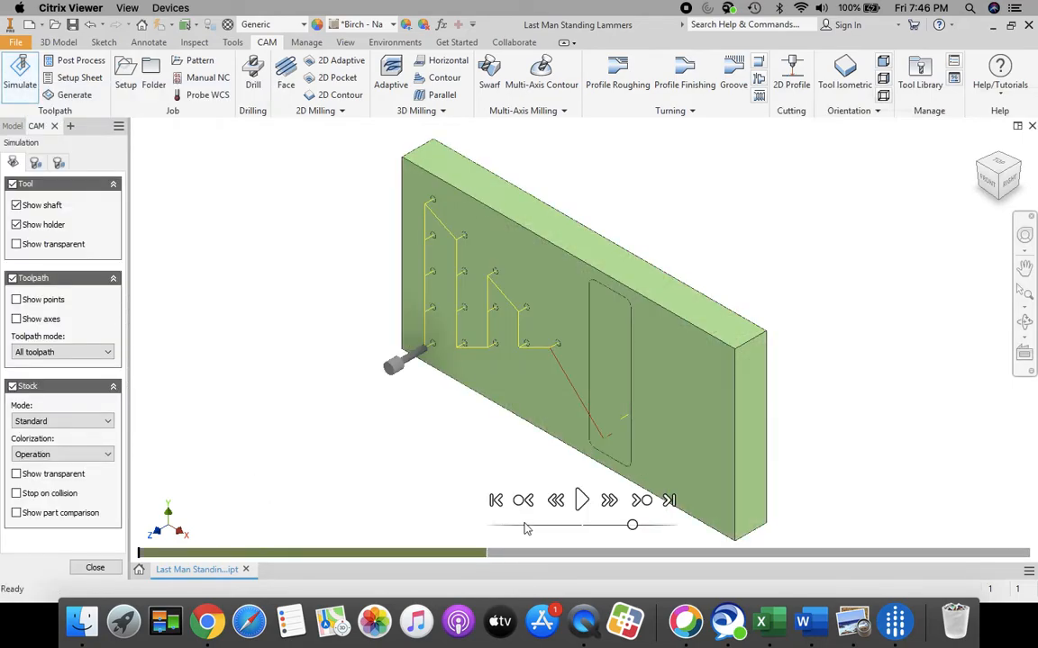
pyautogui.click(582, 505)
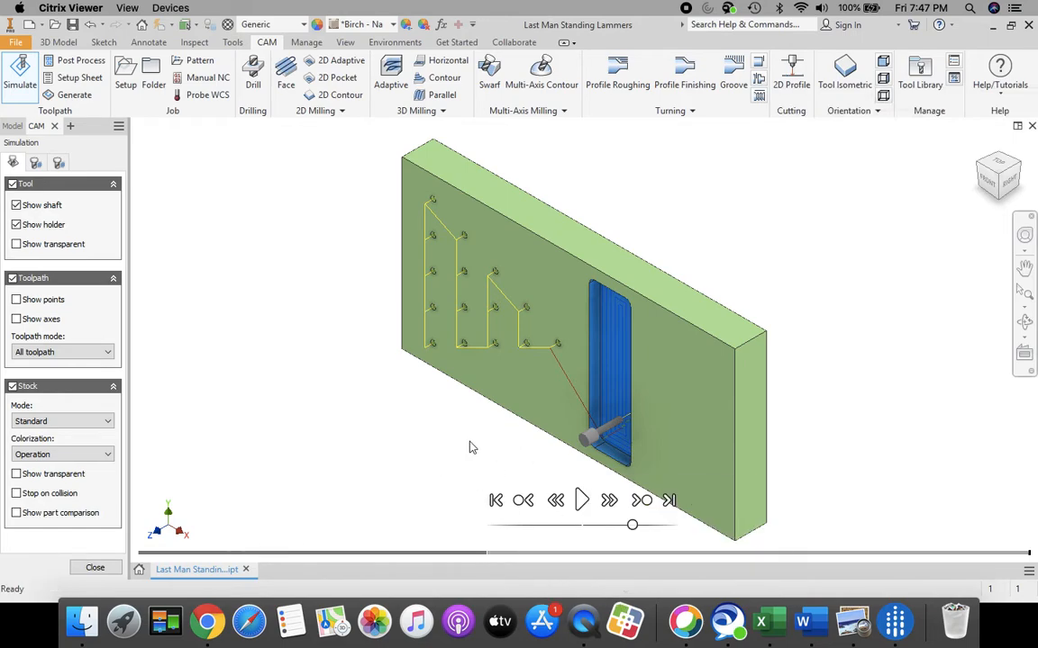
pyautogui.click(92, 572)
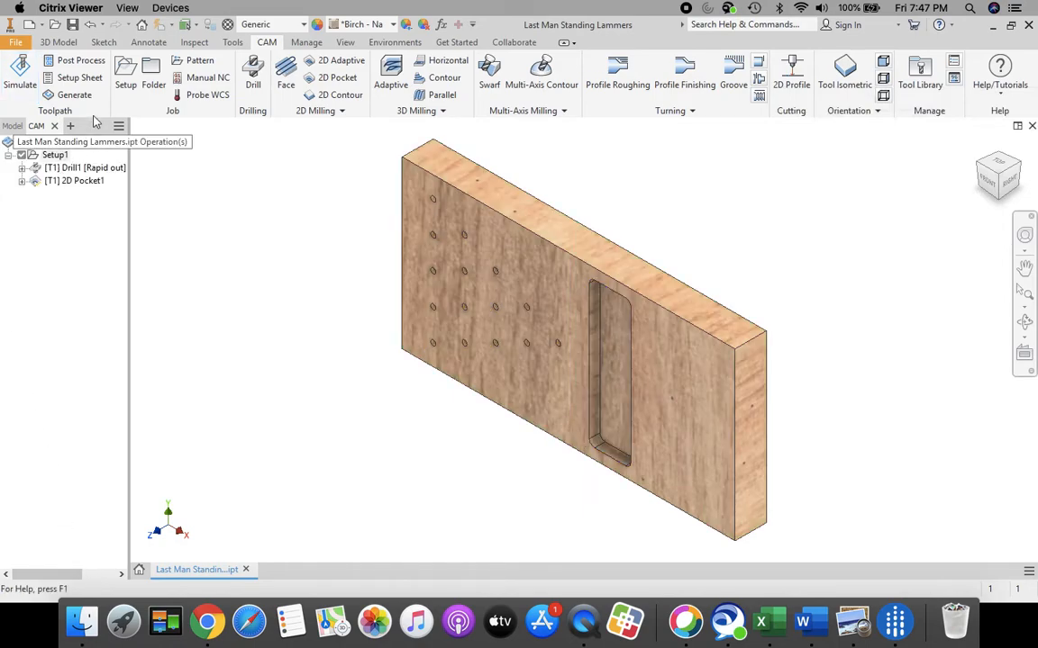
# Start post processing for Setup1 and set the output folder to the C002 project subfolder of AutoCAD H Drive on the H: network drive
pyautogui.click(84, 67)
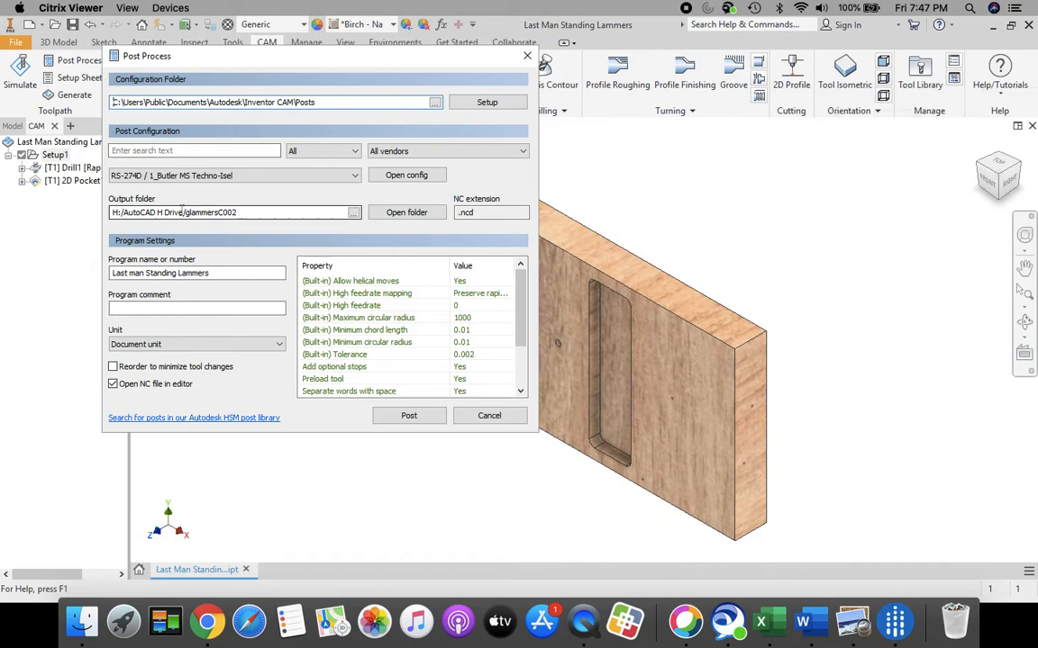
pyautogui.click(353, 214)
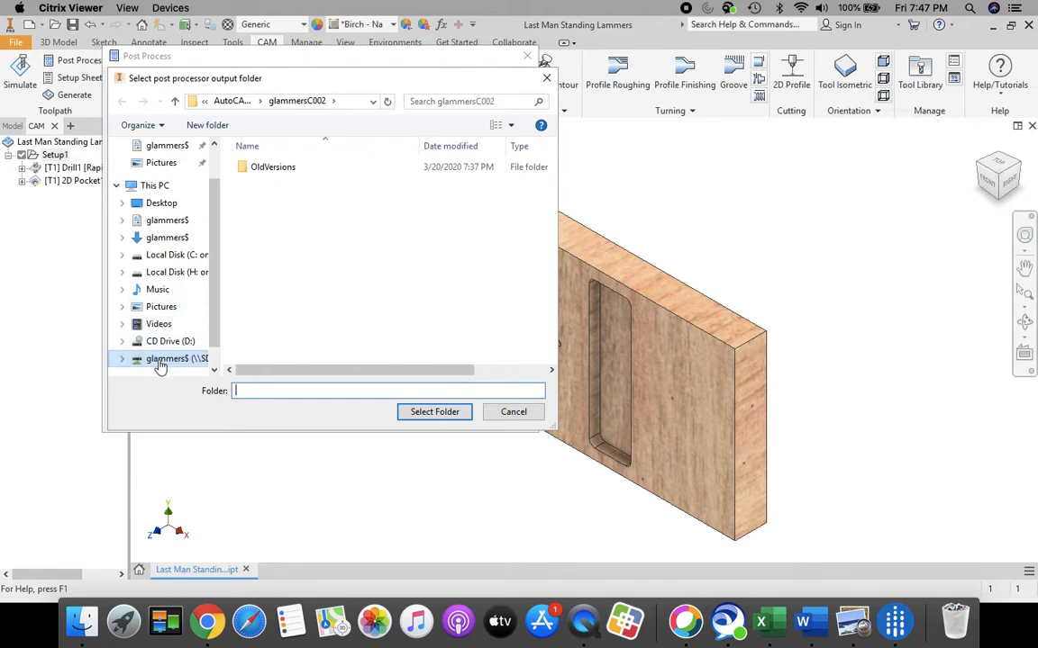
pyautogui.click(372, 101)
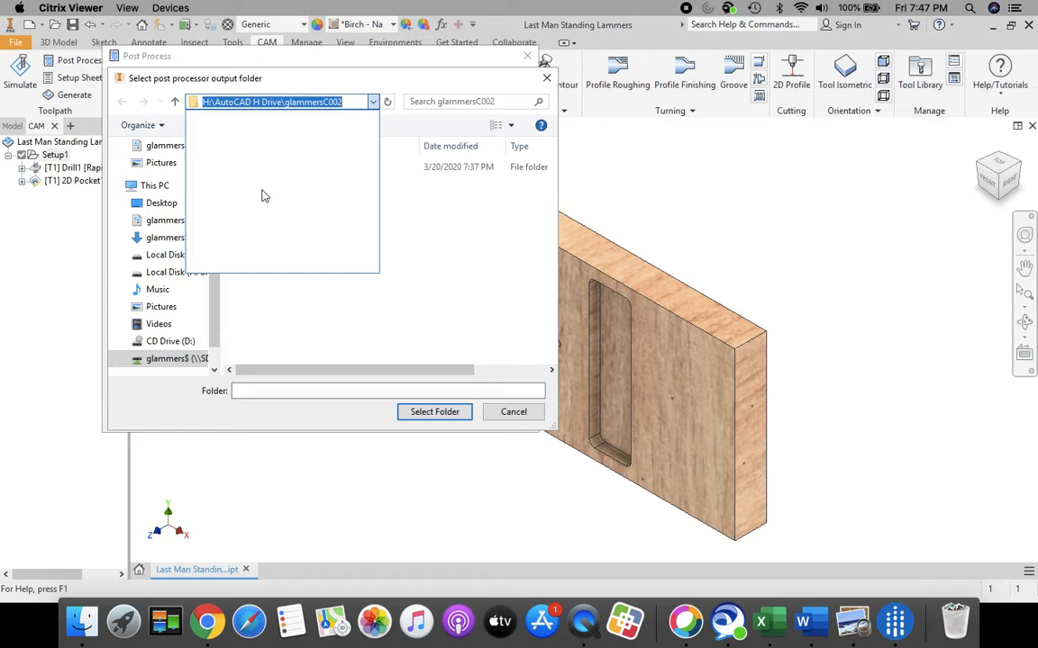
pyautogui.click(293, 329)
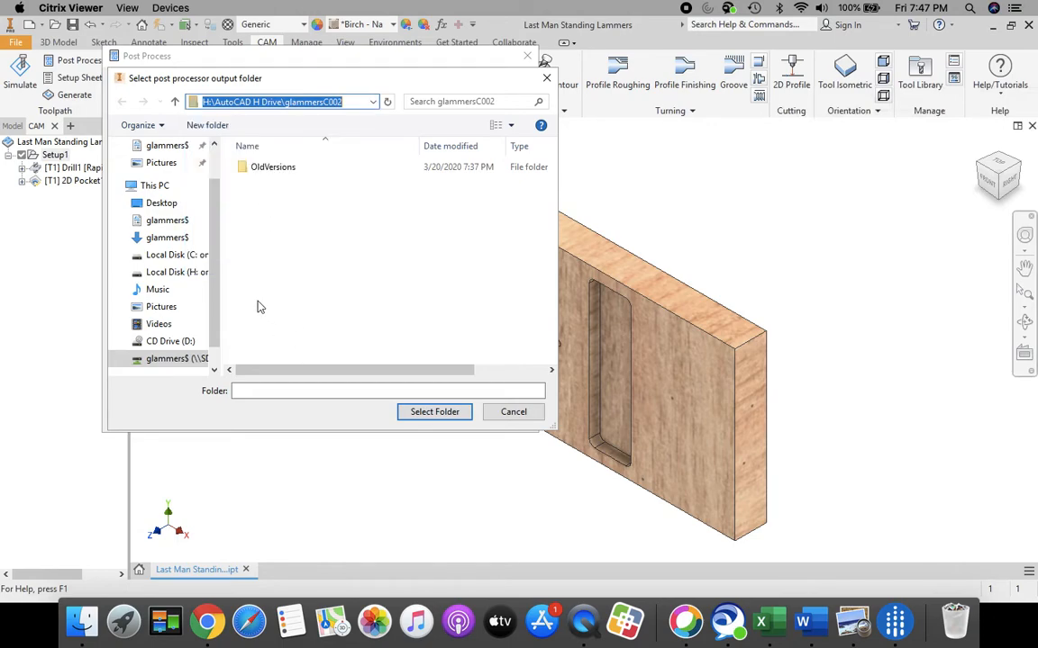
pyautogui.click(116, 185)
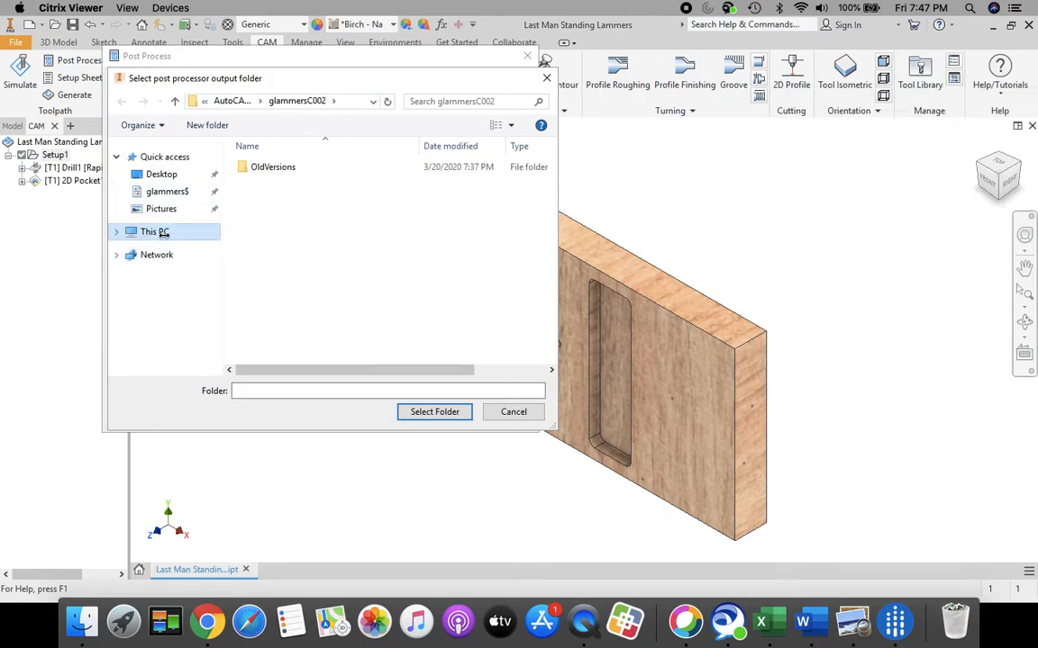
pyautogui.click(116, 232)
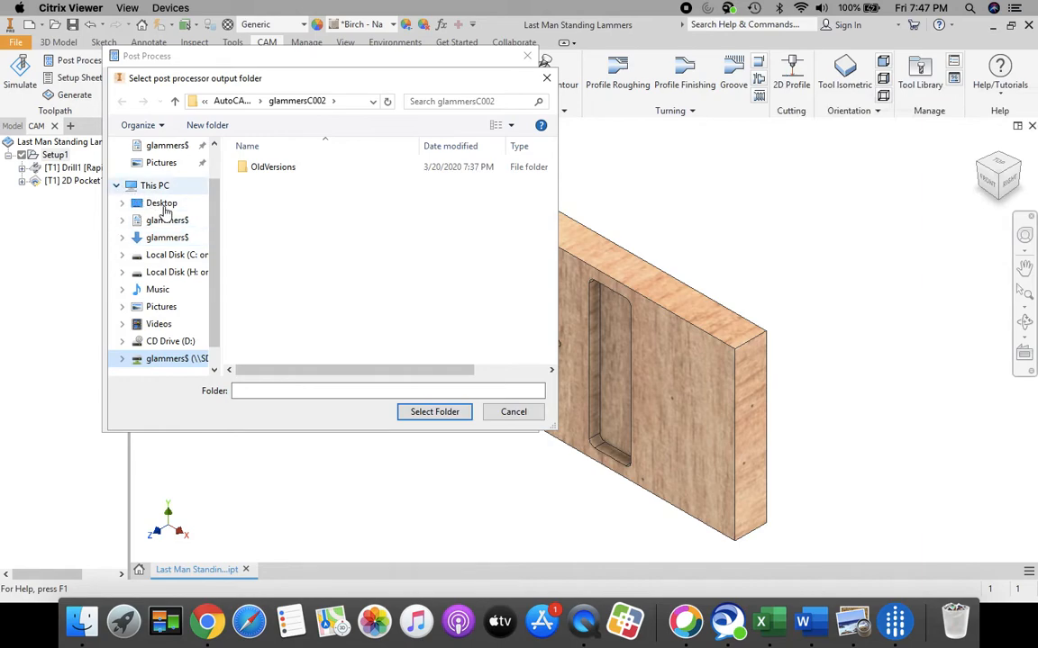
pyautogui.click(165, 360)
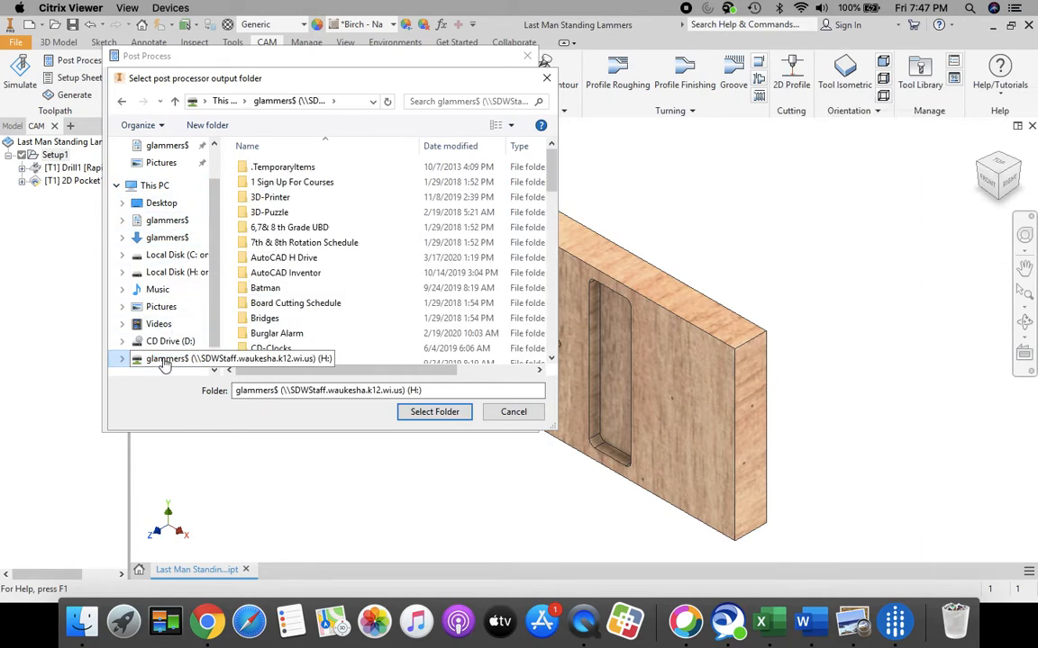
pyautogui.doubleClick(284, 258)
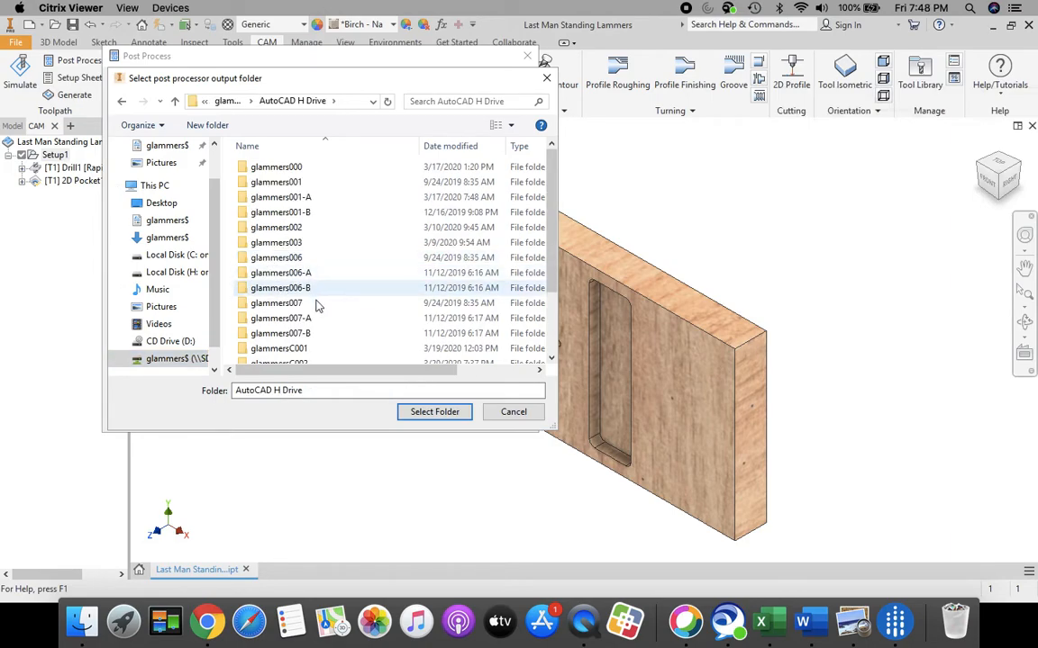
pyautogui.scroll(-2, 304, 284)
pyautogui.doubleClick(300, 282)
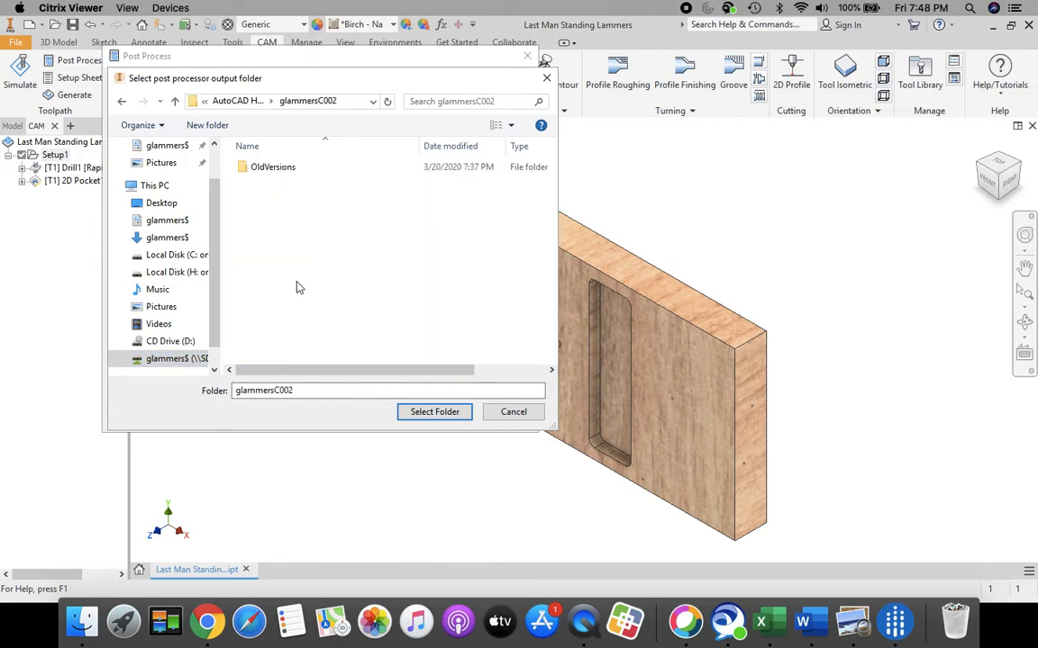
pyautogui.click(448, 415)
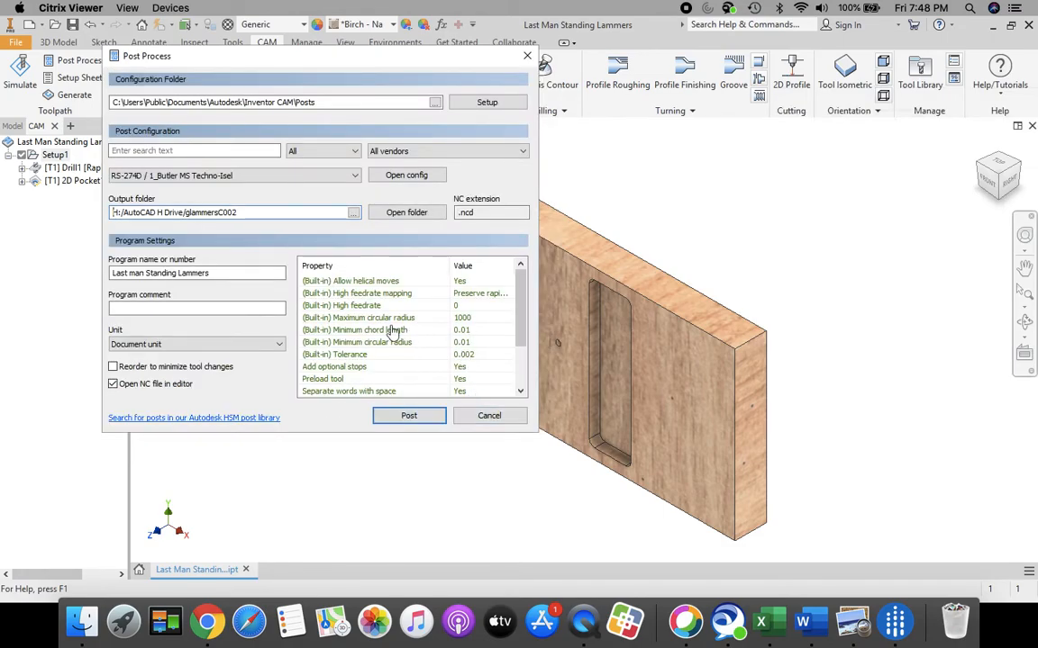
# Post the NC program with the RS-274D / 1_Butler MS Techno-Isel configuration, overwriting the existing Last Man Standing .ncd file in the output folder
pyautogui.click(213, 273)
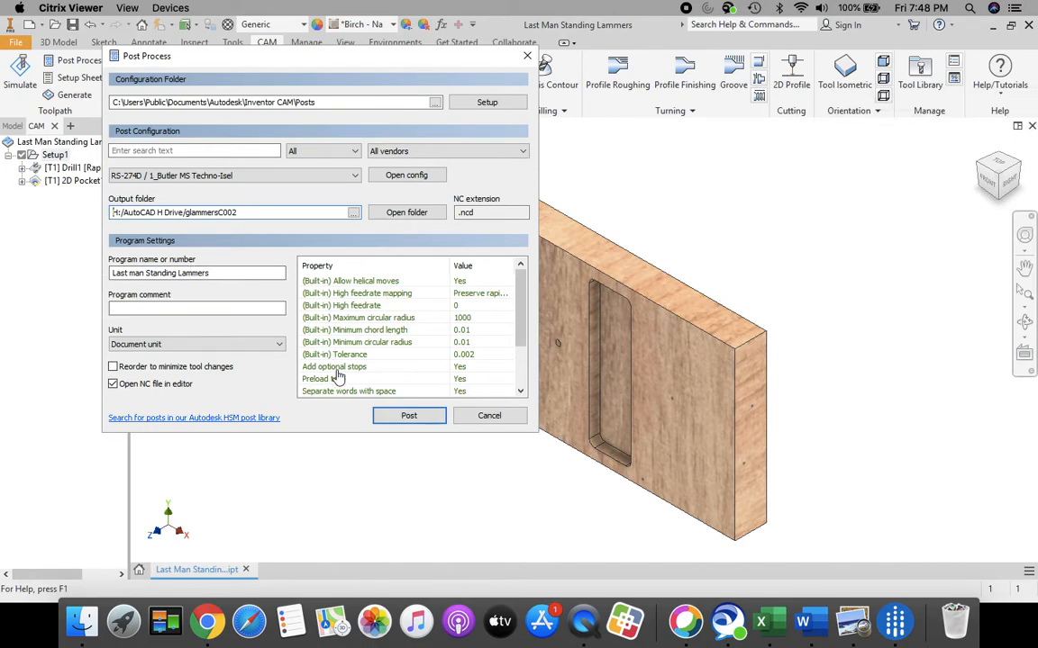
pyautogui.click(408, 417)
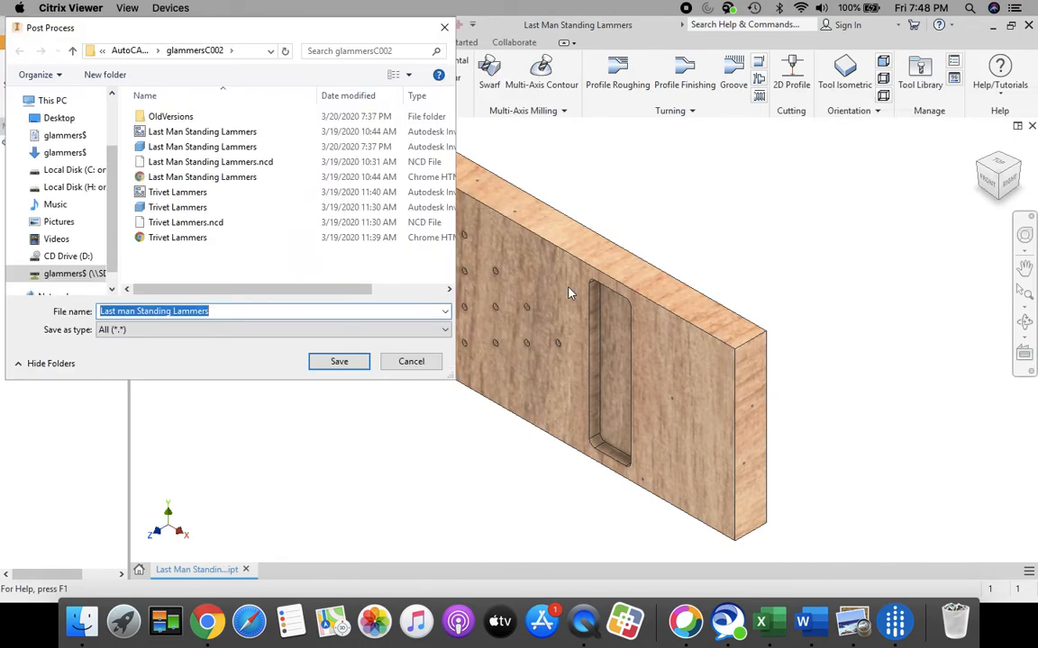
pyautogui.click(335, 362)
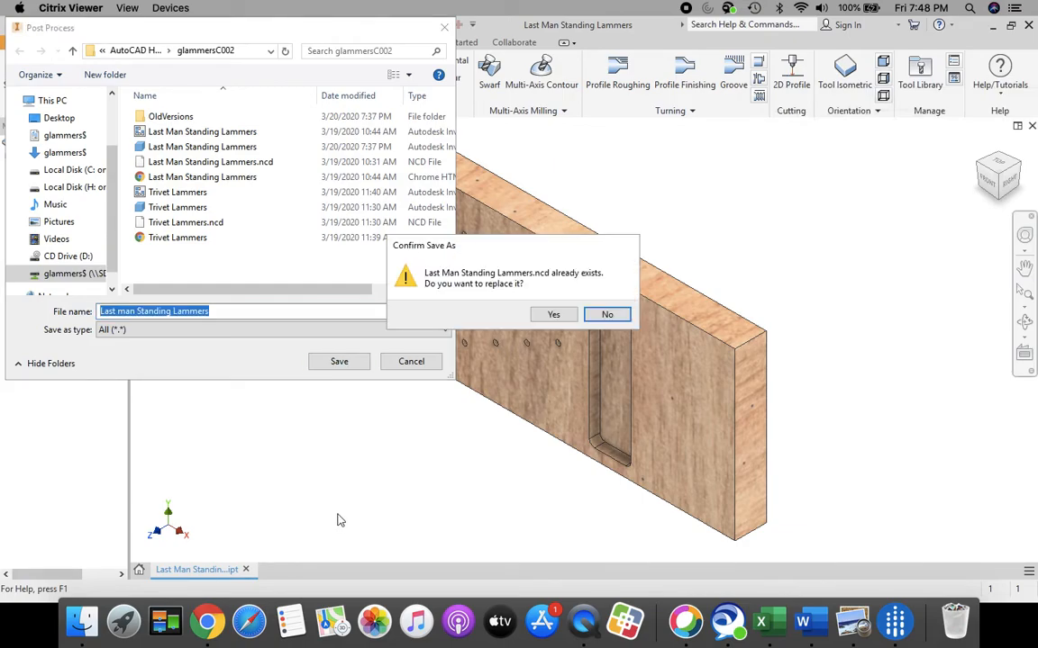
pyautogui.click(553, 315)
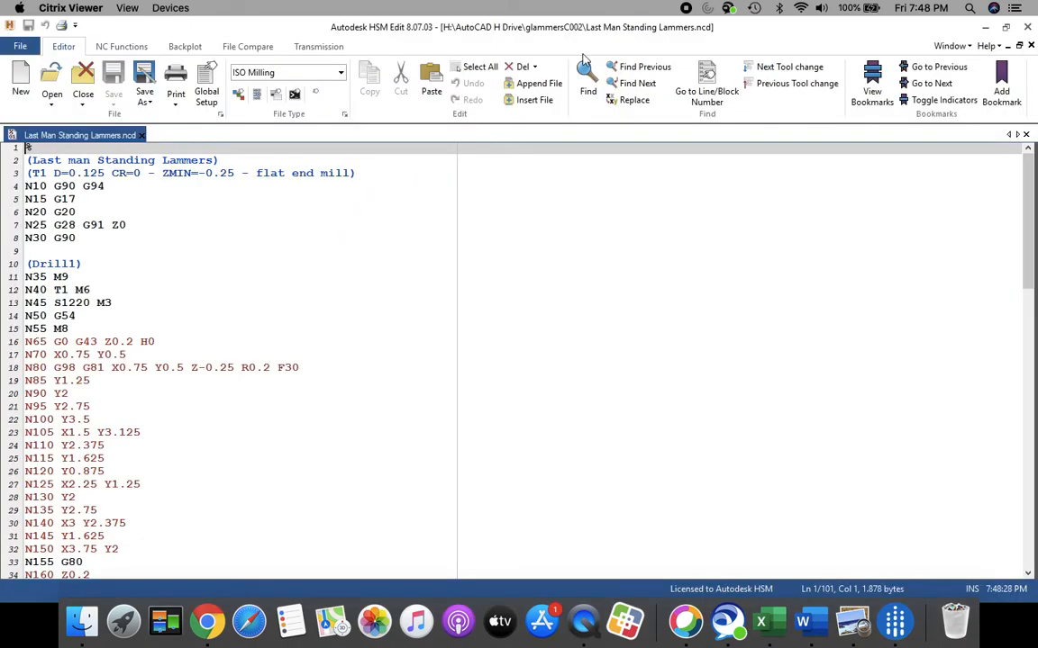
# Close the NC code editor and save the Last Man Standing part file
pyautogui.click(1028, 28)
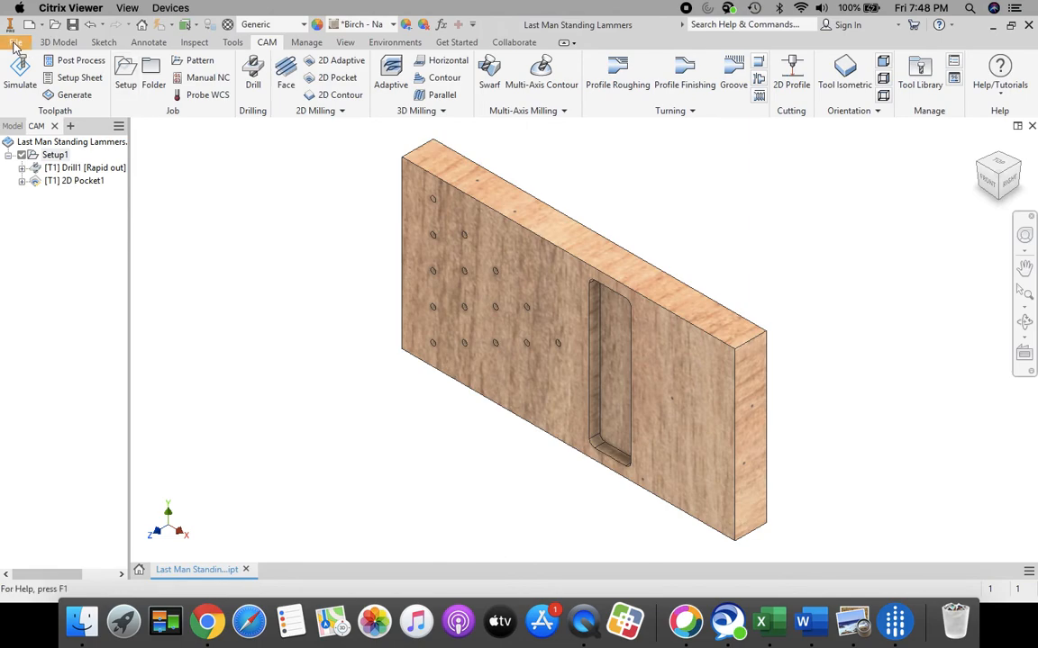
pyautogui.click(16, 45)
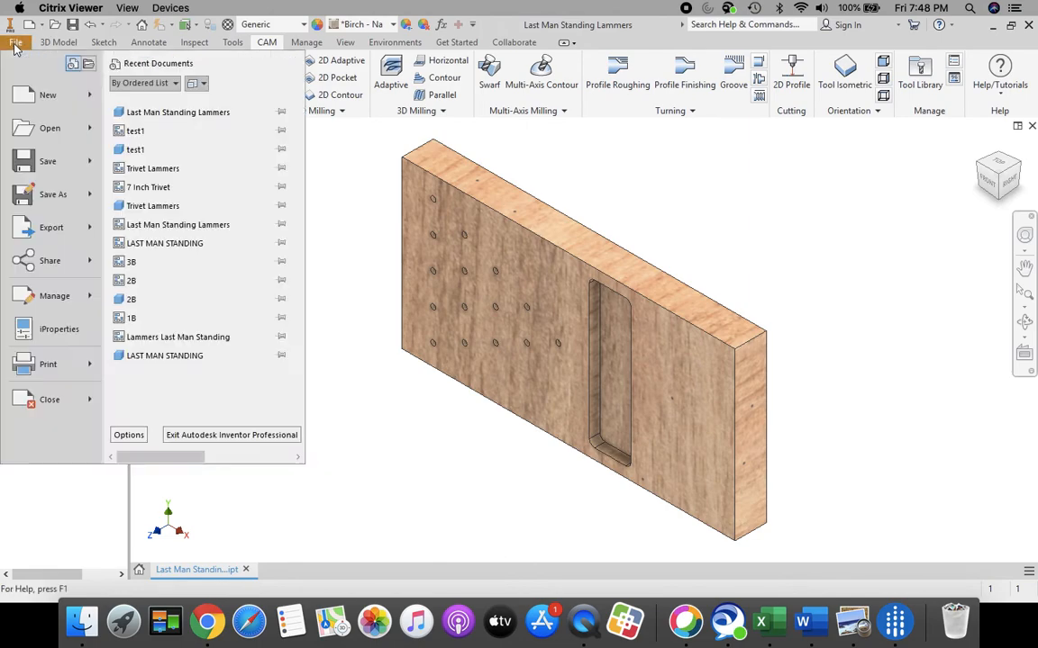
pyautogui.click(56, 163)
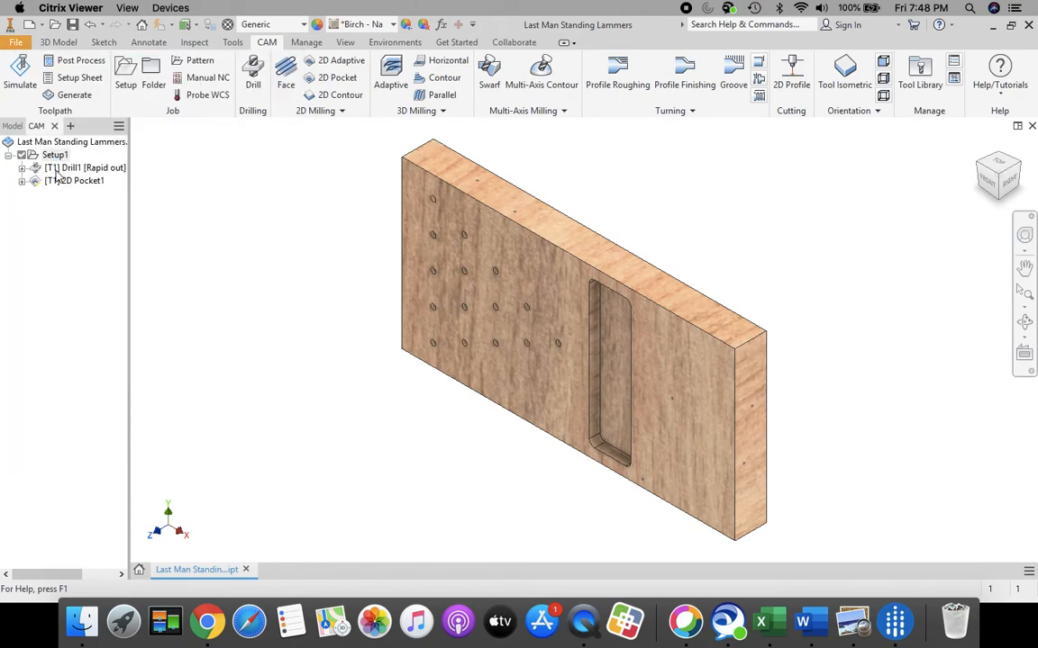